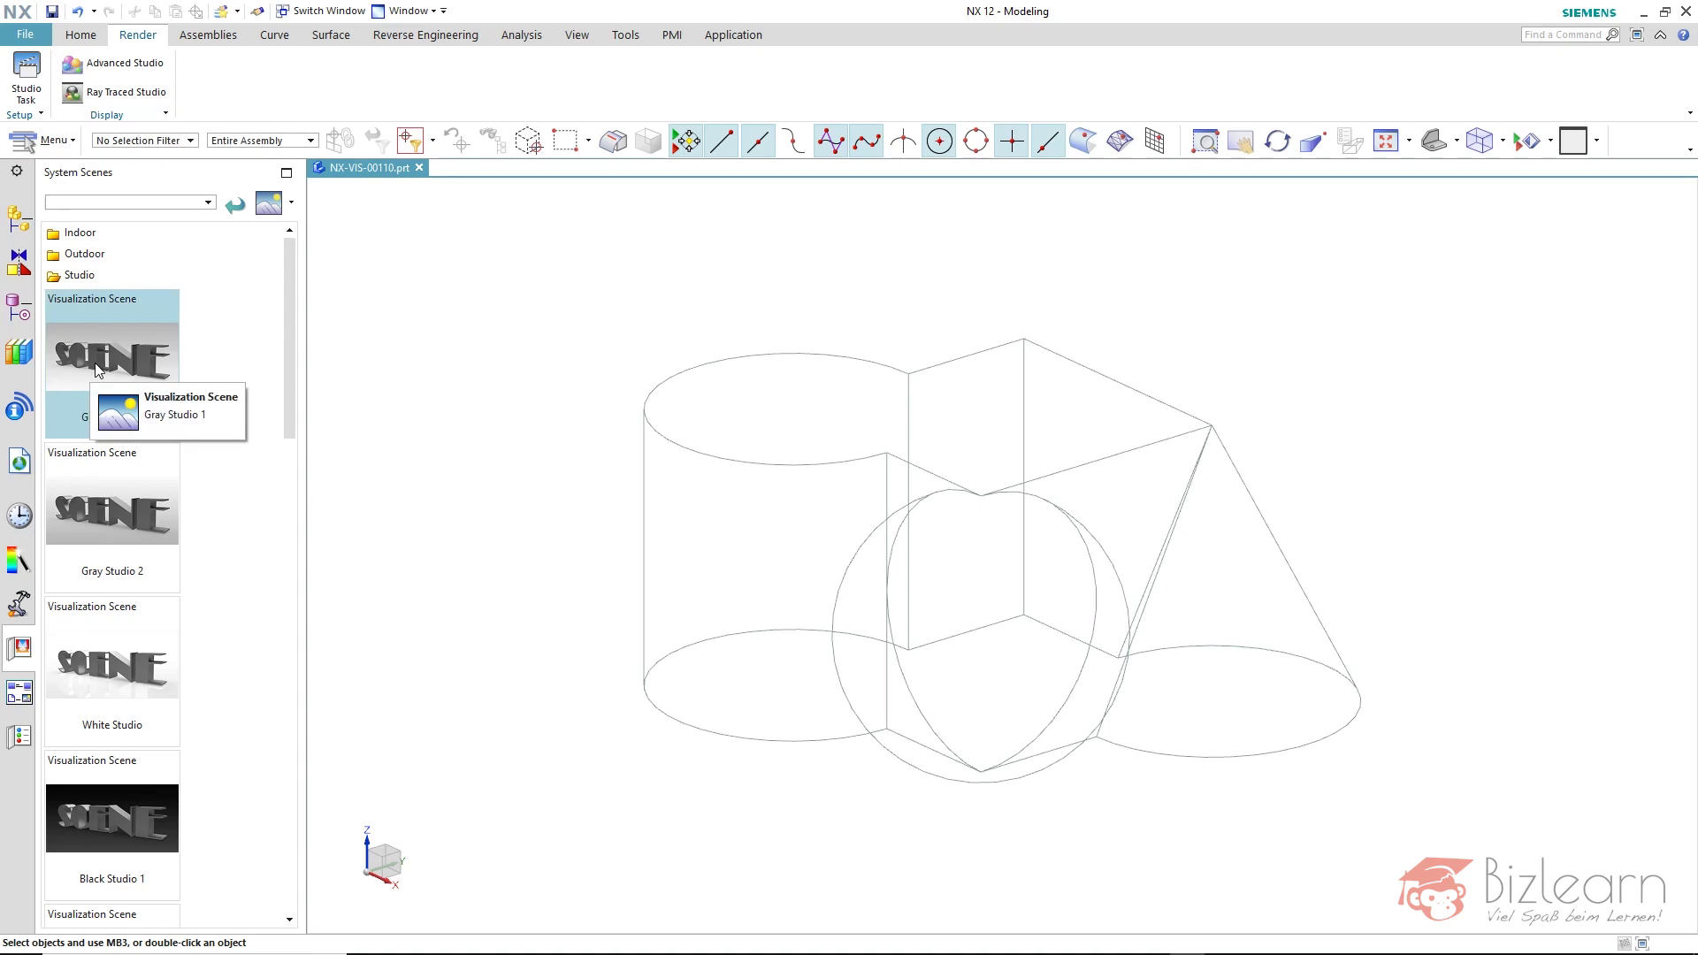
Step: Apply the Gray Studio 1 scene with Studio render style, then enter the Studio task
drag(89, 362, 435, 298)
right_click(435, 298)
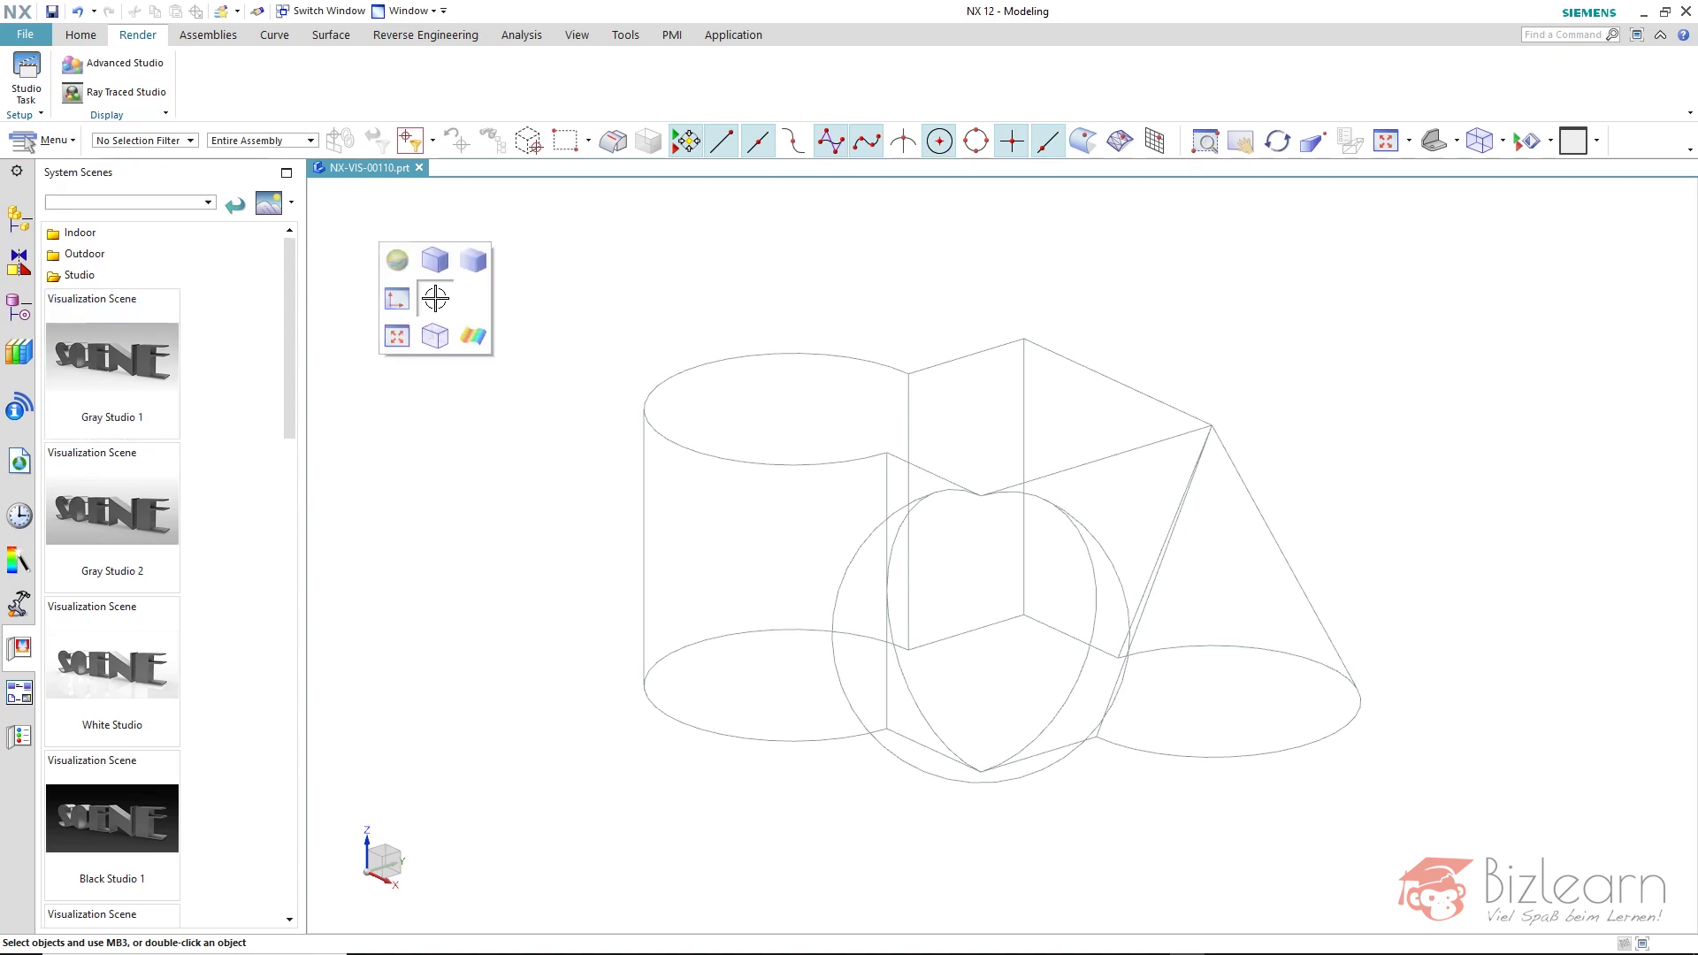
click(402, 259)
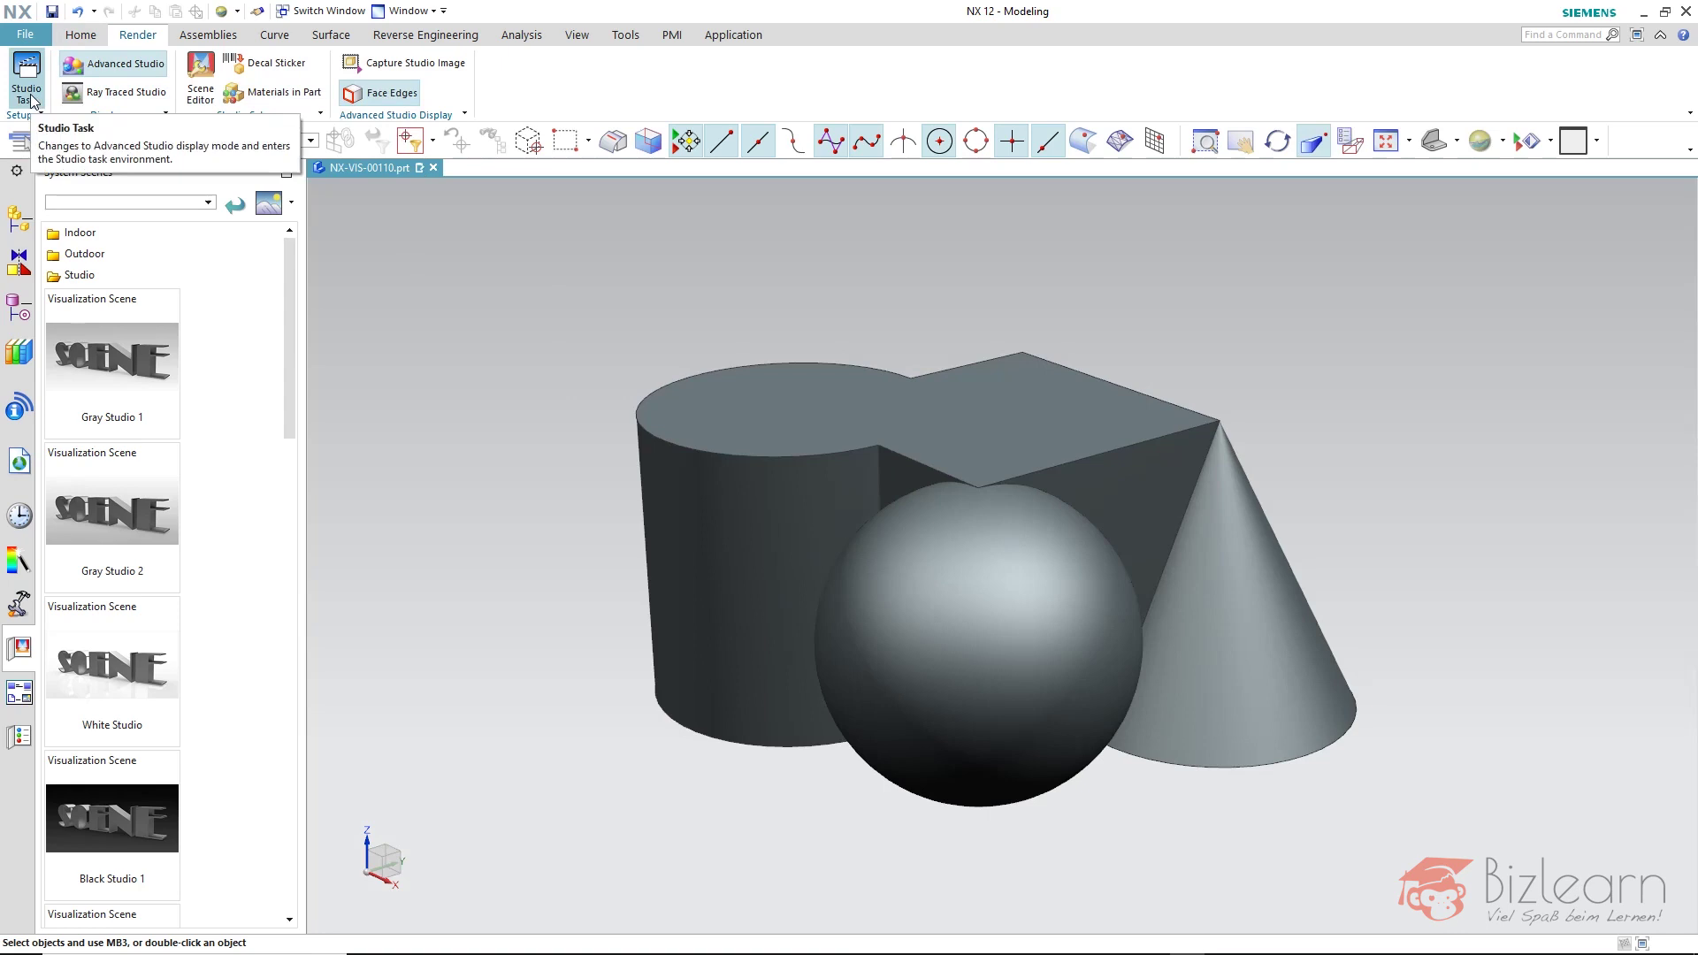
click(26, 89)
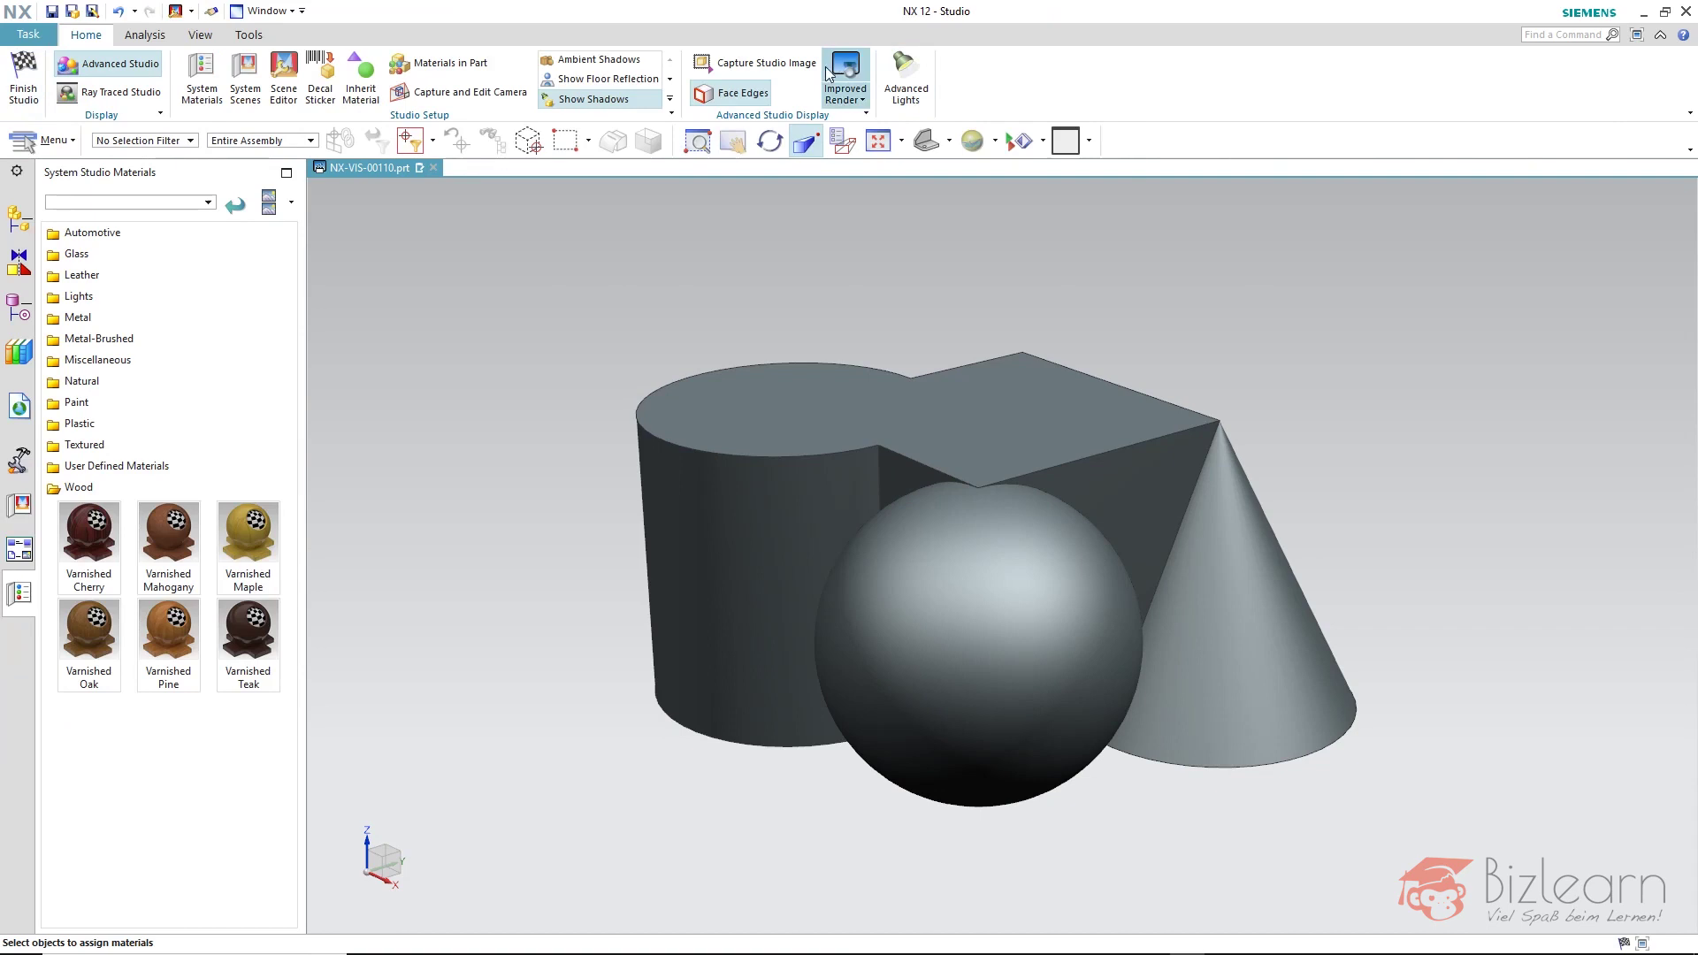
Step: Switch the Advanced Studio display from Improved Render to Full Render quality
click(863, 103)
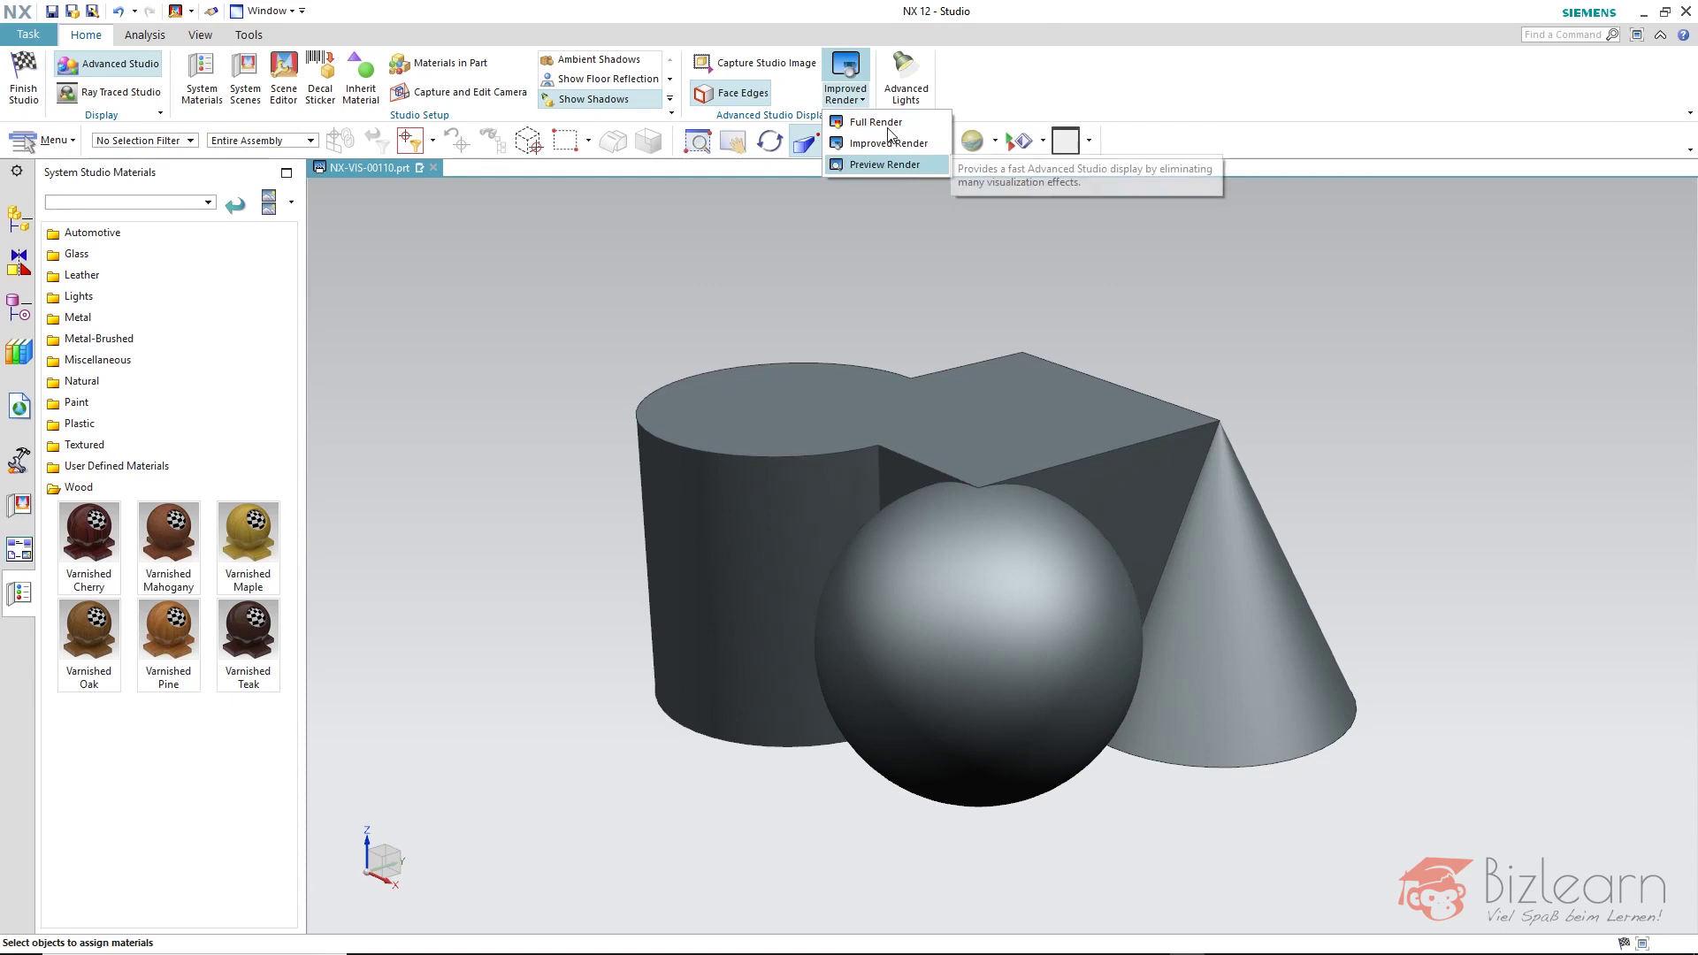
click(874, 123)
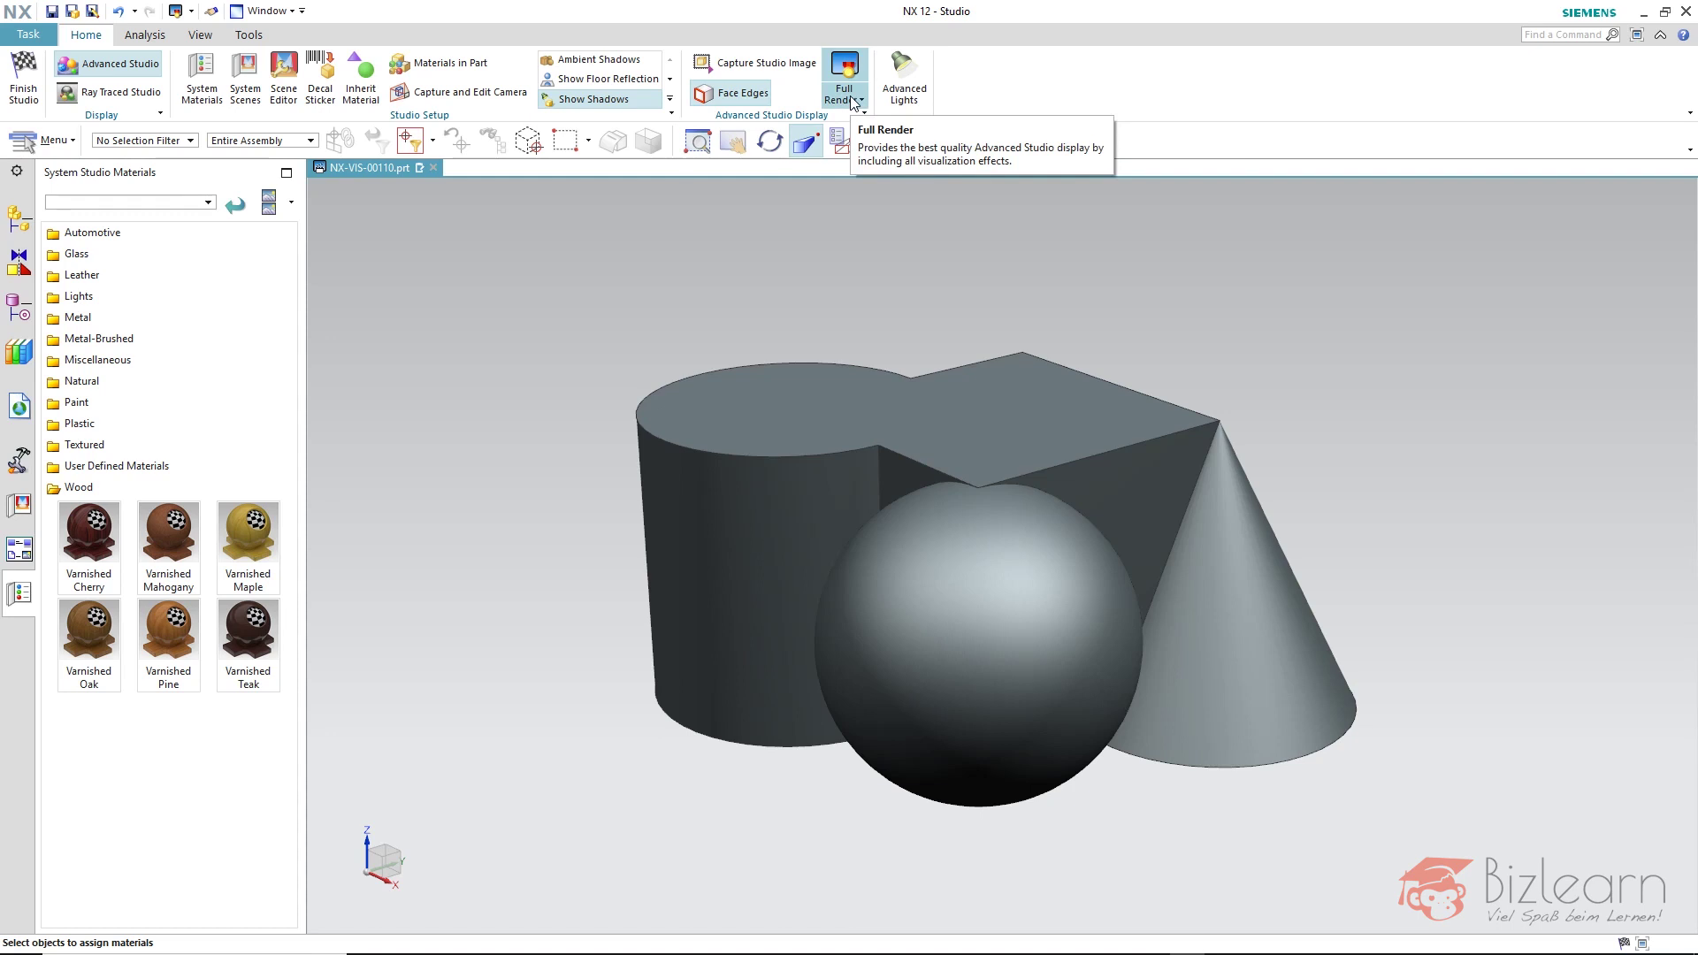
Step: Drag the Chrome material from the Metal category onto the model
click(152, 319)
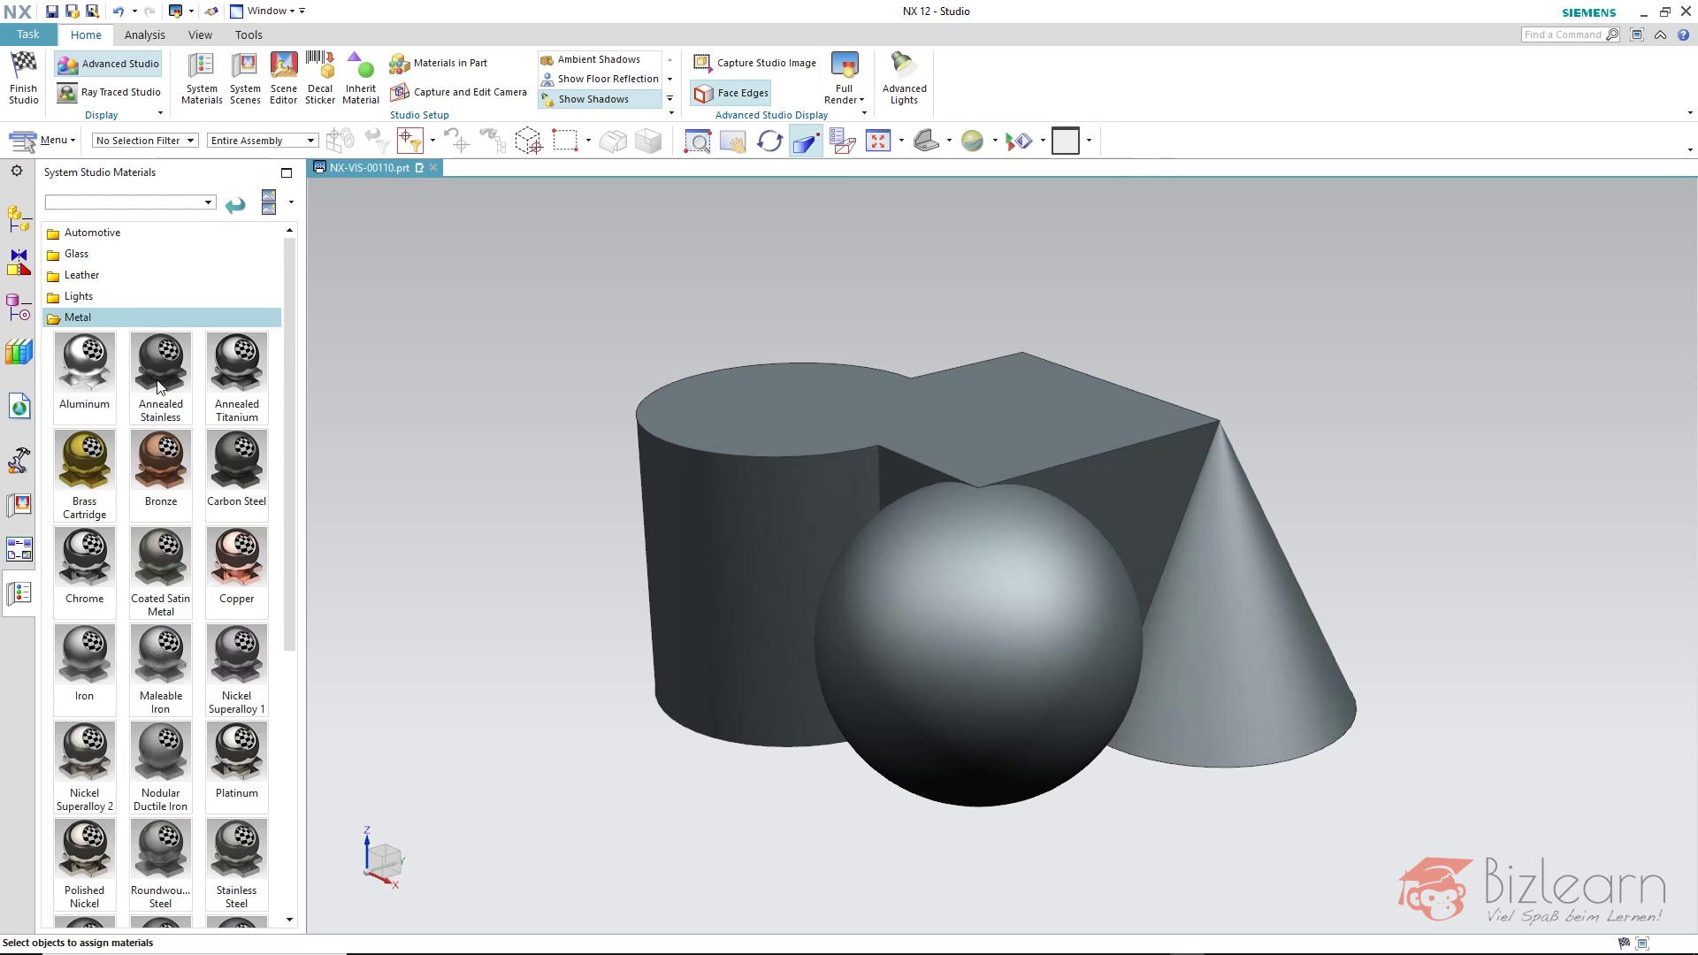
drag(97, 573, 845, 321)
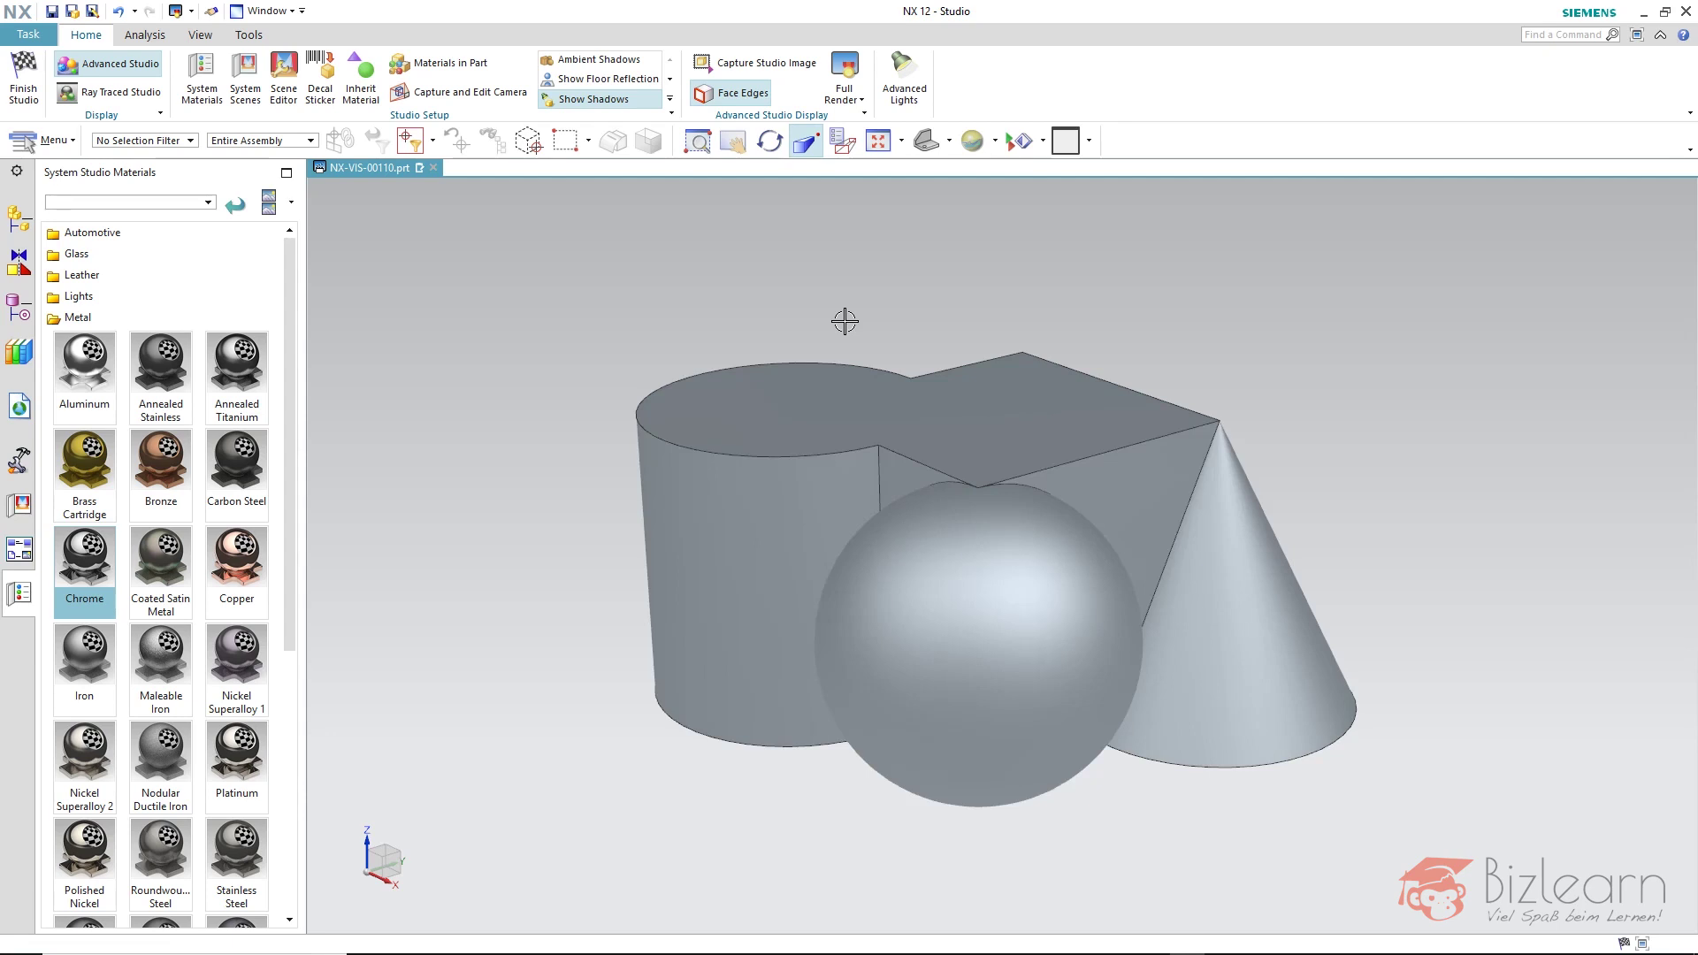
Step: In the Scene Editor, set the environment image to the Woods lighting palette image (woods_1024.hdr)
click(284, 93)
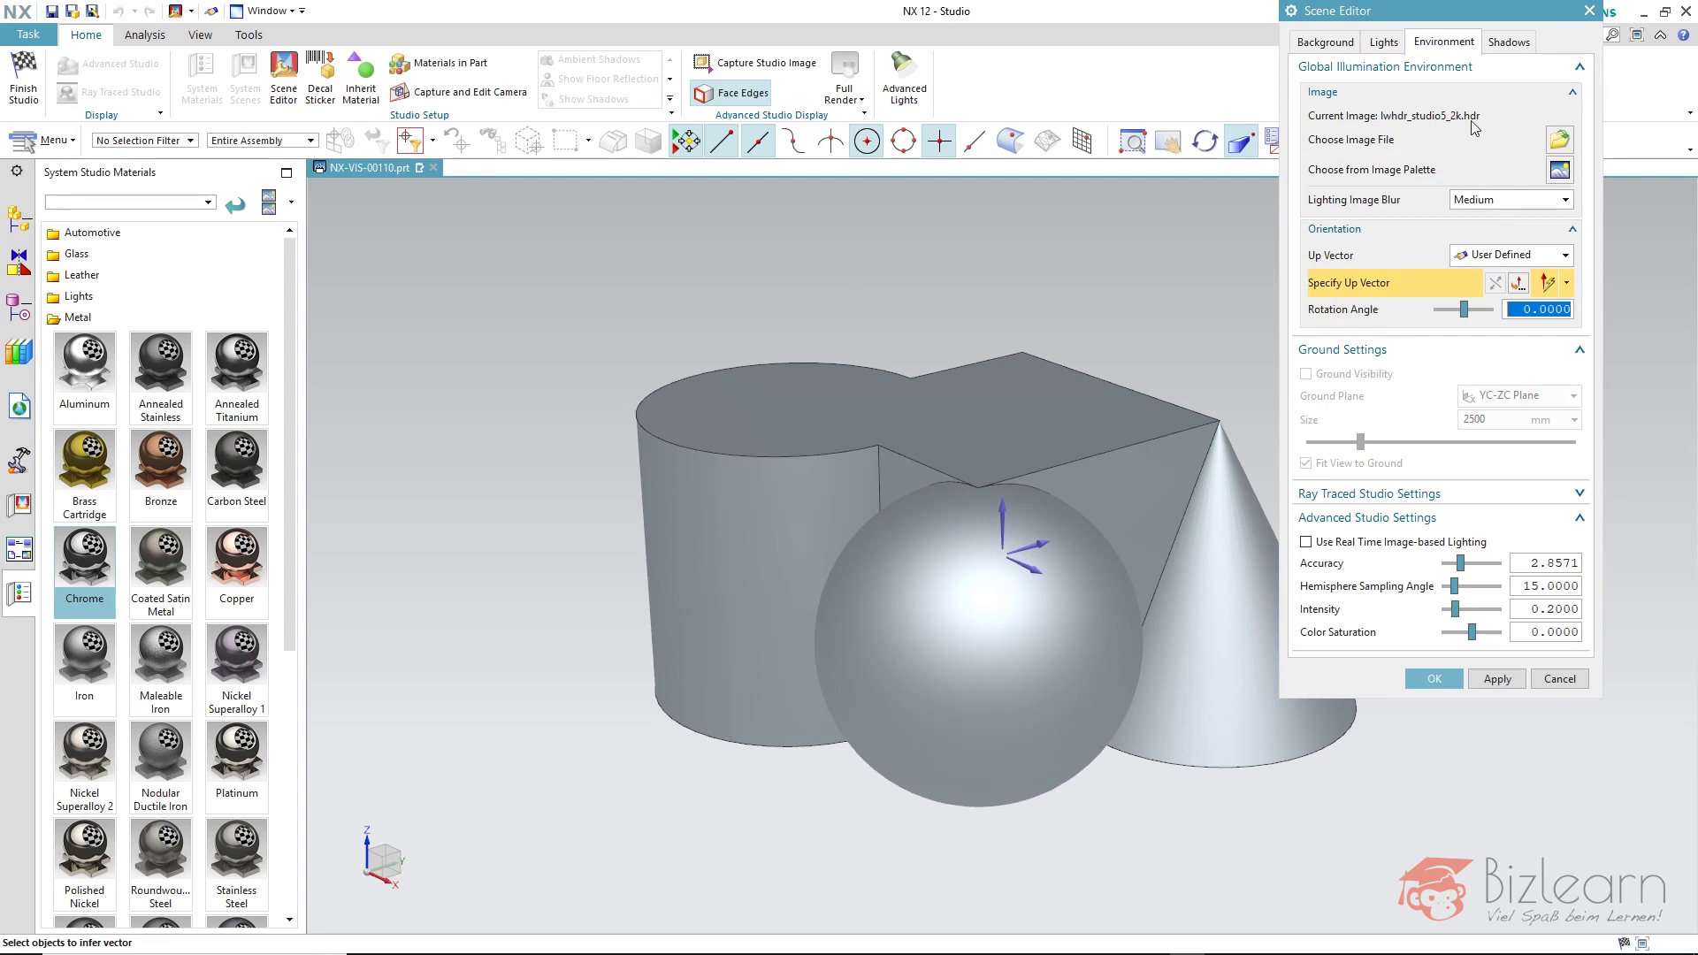
click(1560, 169)
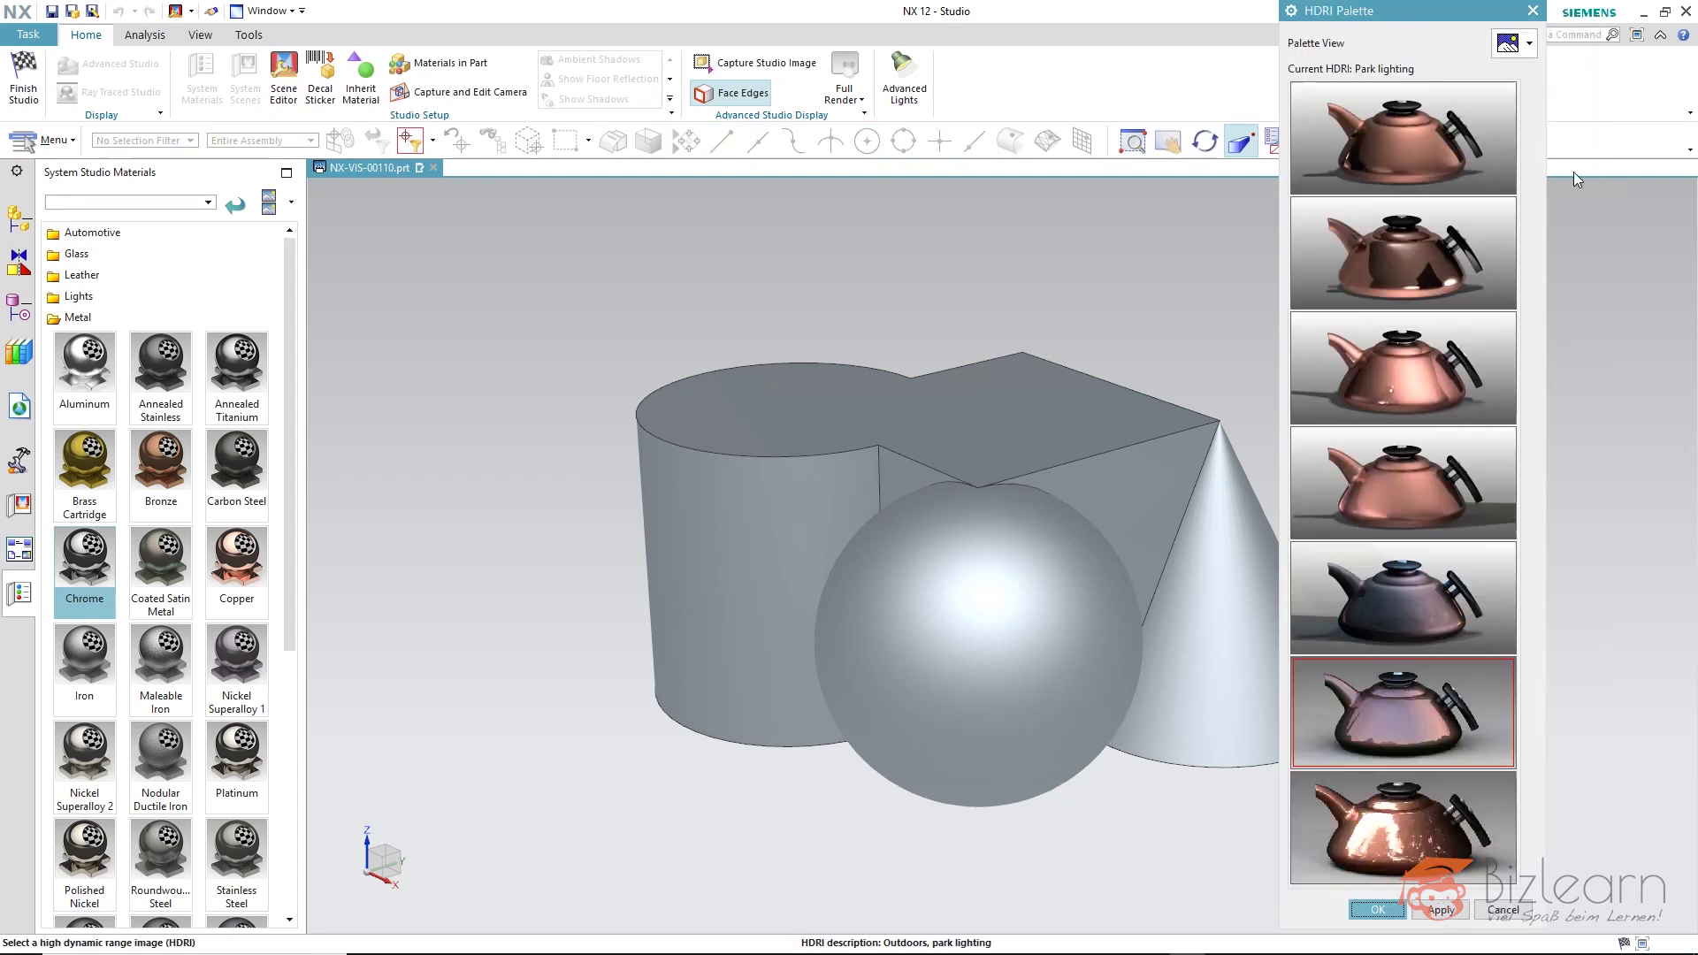
click(1410, 819)
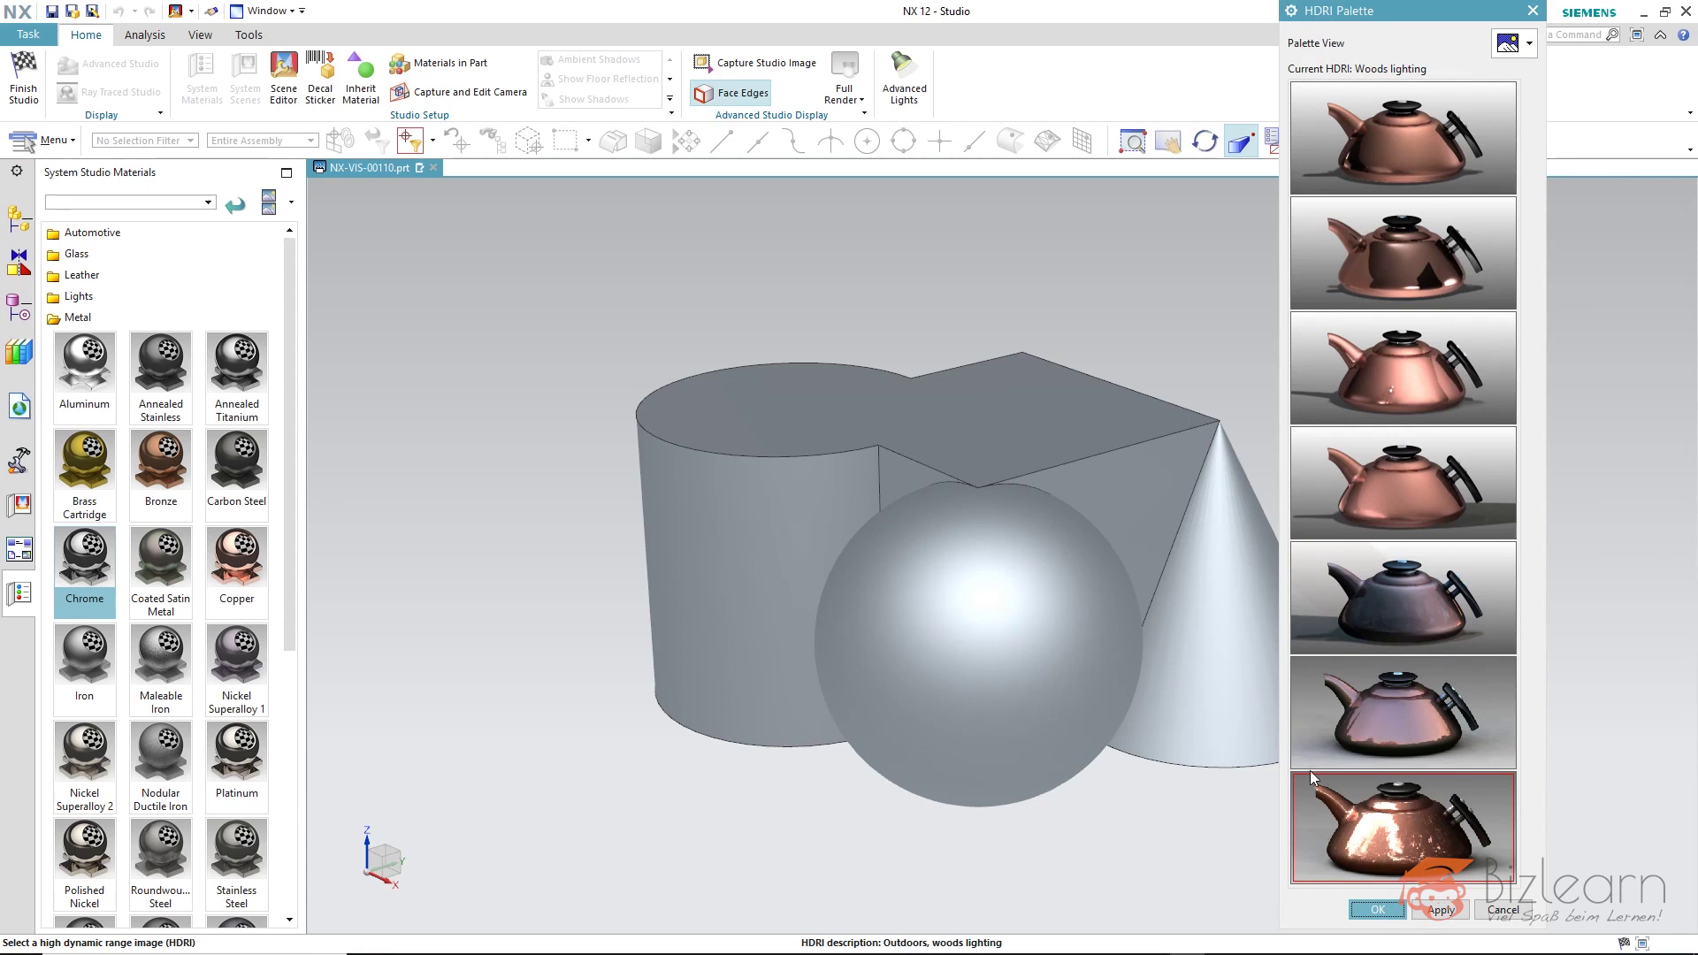
click(1384, 913)
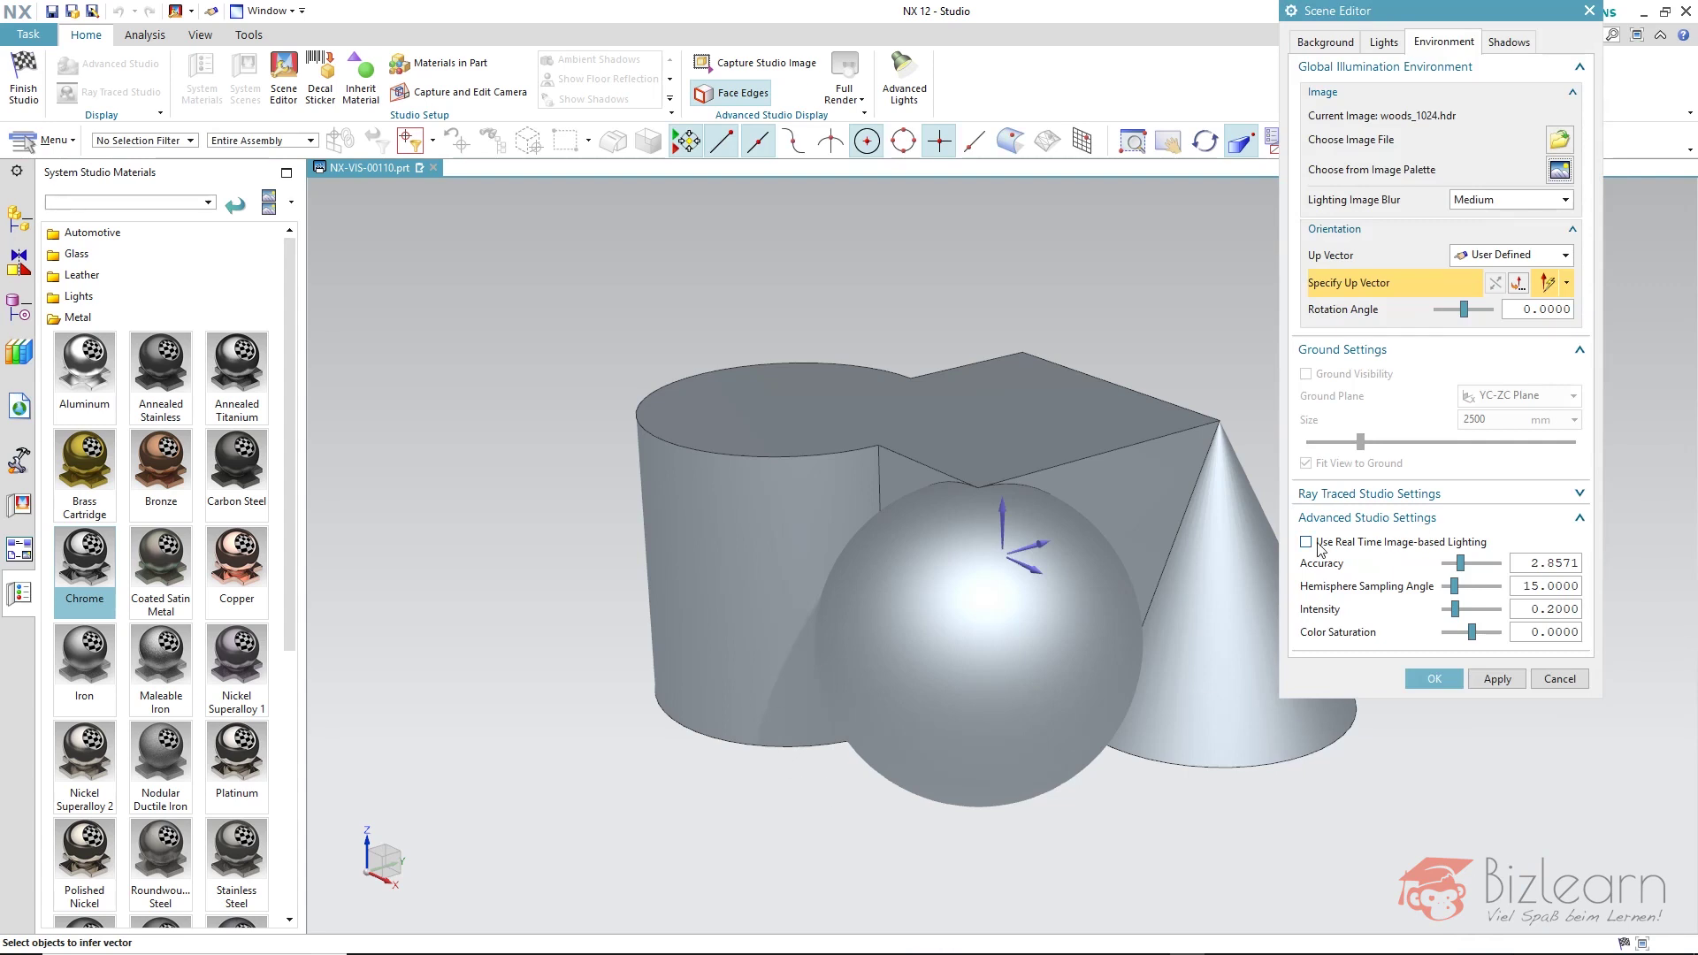
Step: Enable Use Real Time Image-based Lighting and view the Shadows settings
click(1391, 545)
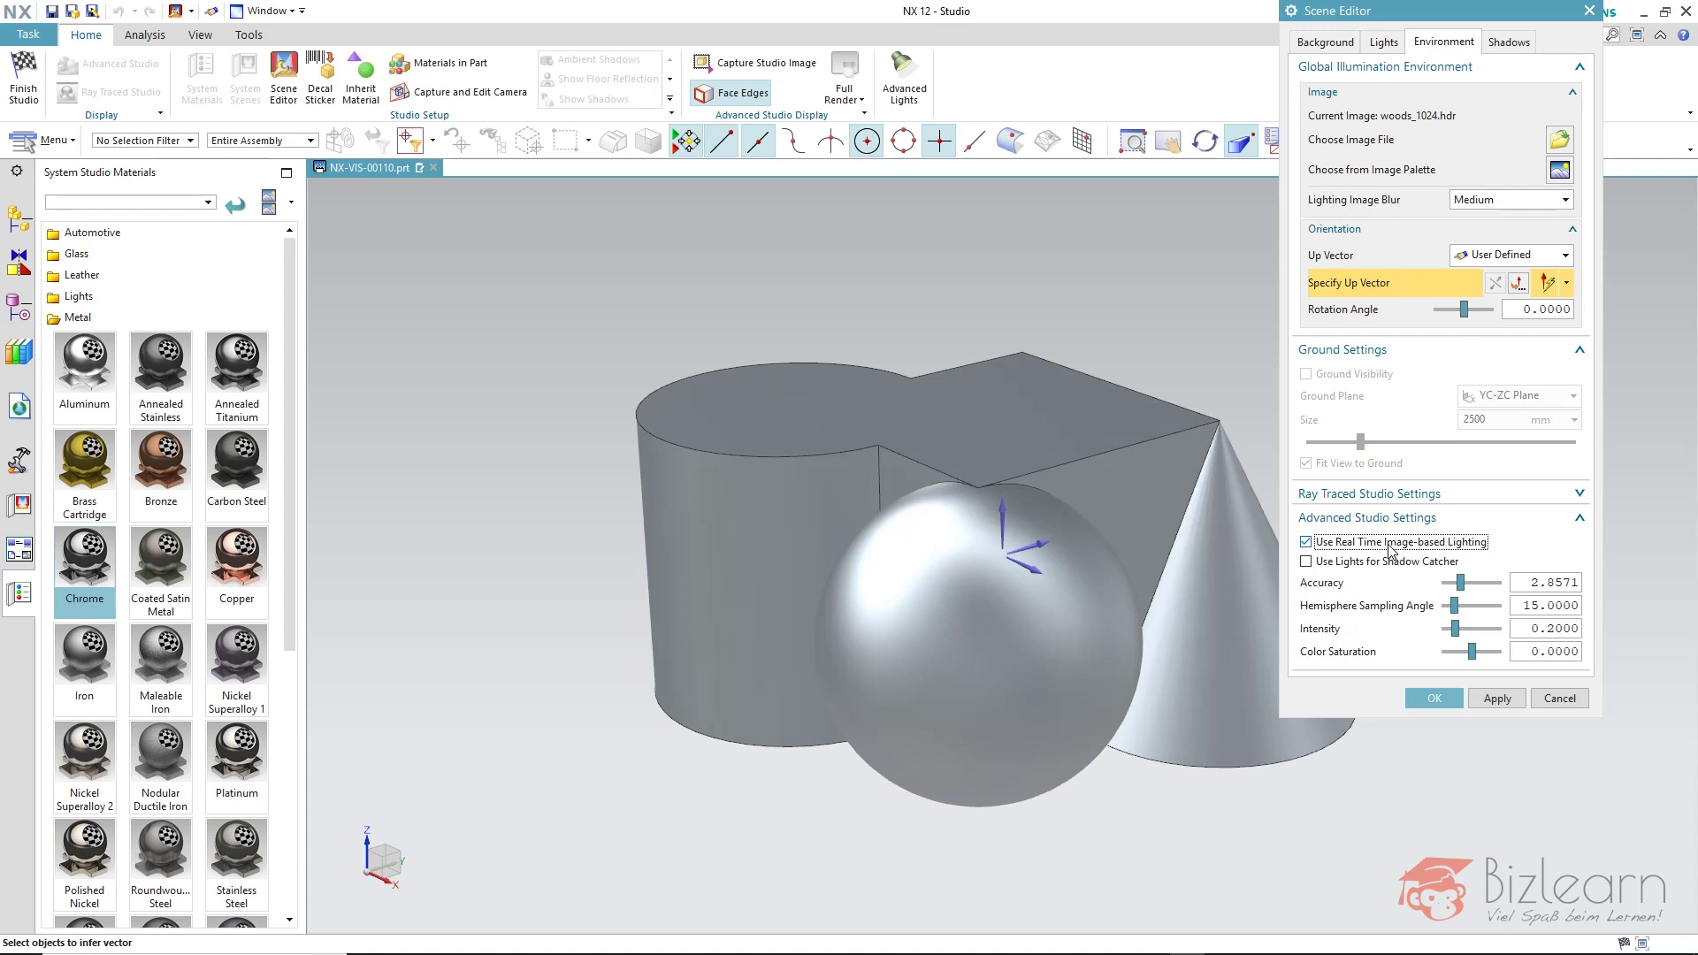
click(1510, 43)
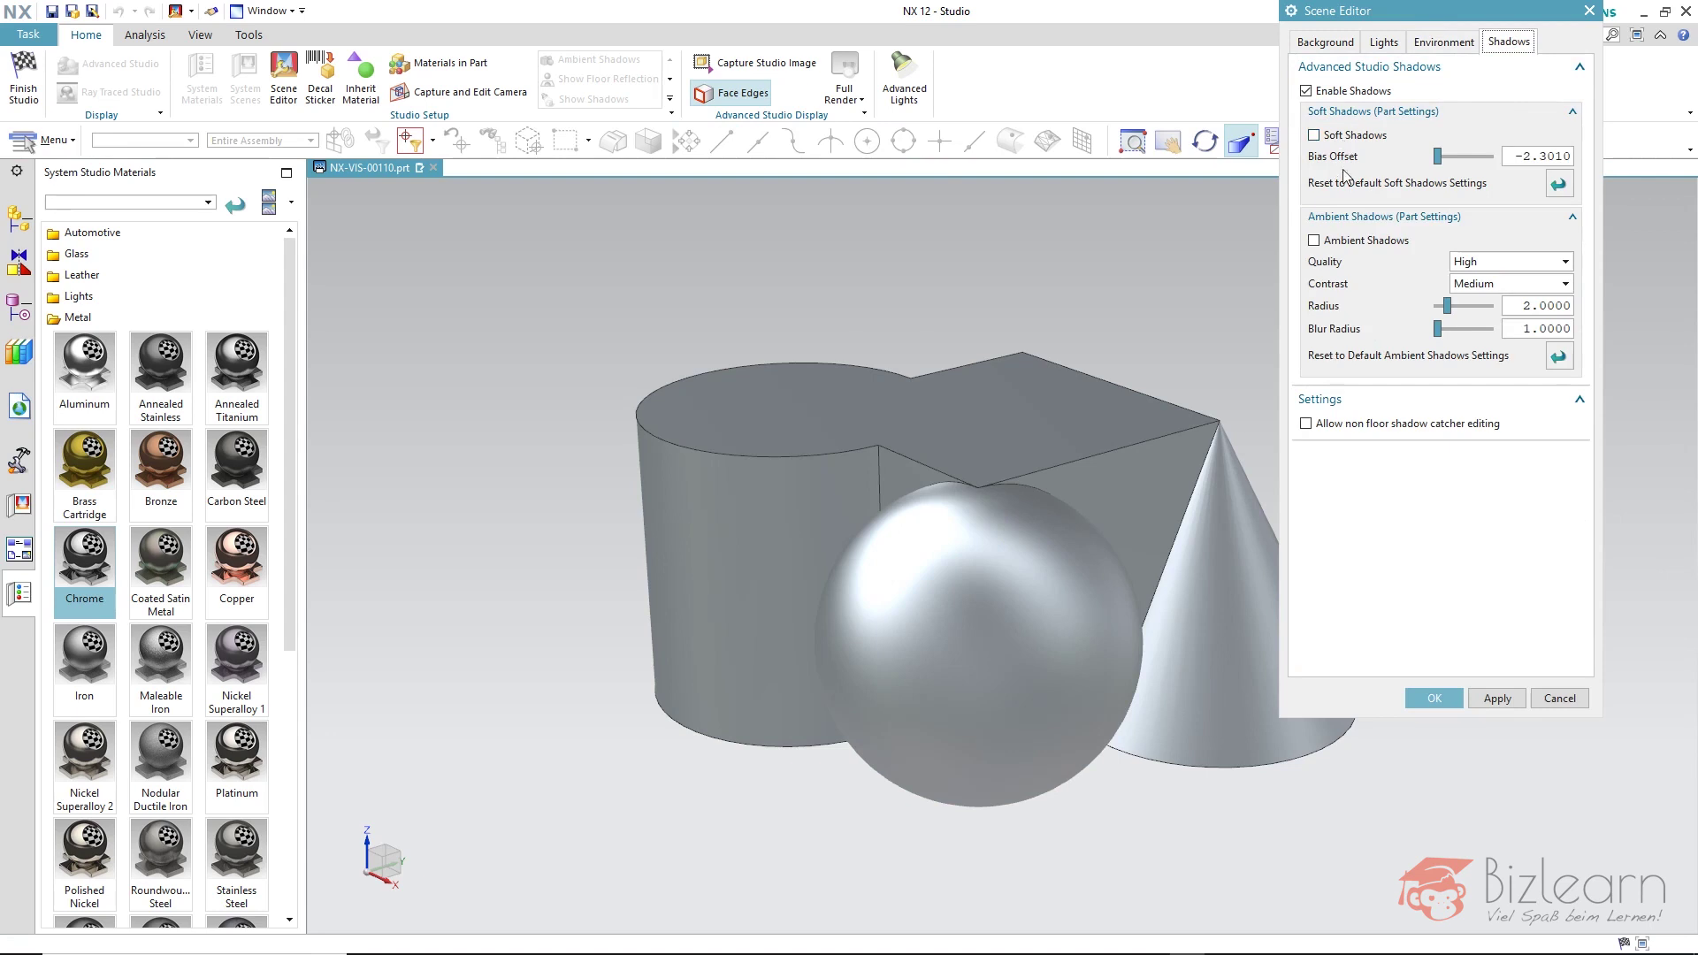
Step: Return to the Environment settings and raise lighting Accuracy to its maximum of 10
click(1443, 41)
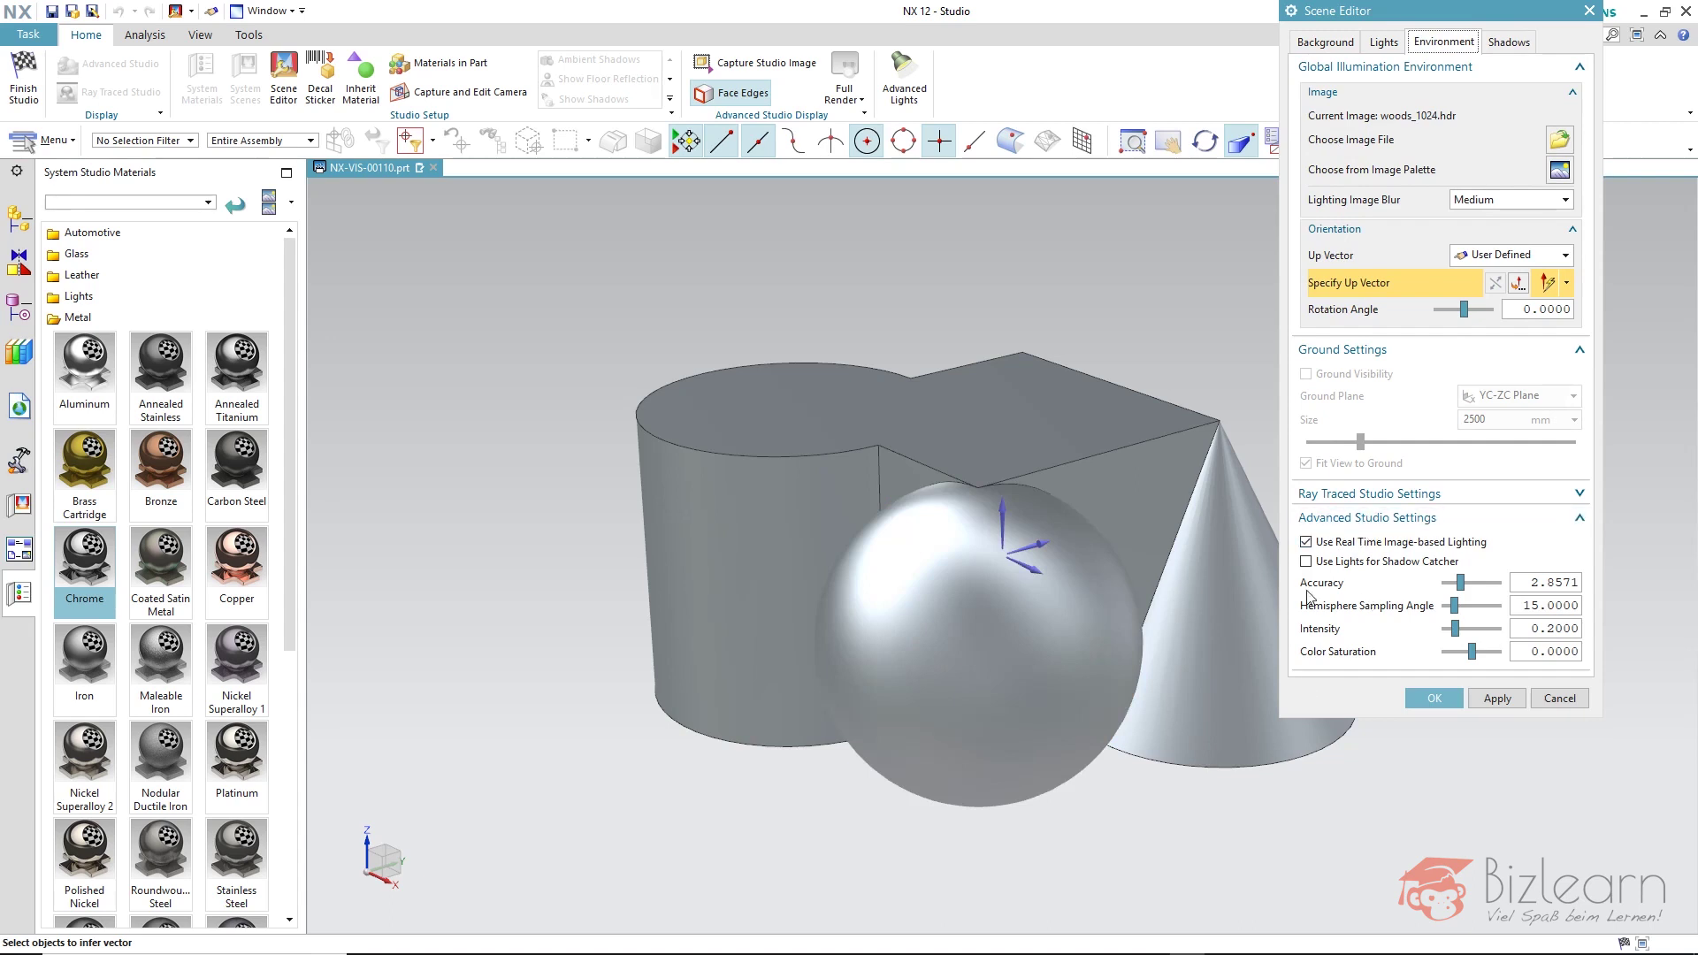
click(1479, 584)
click(1500, 583)
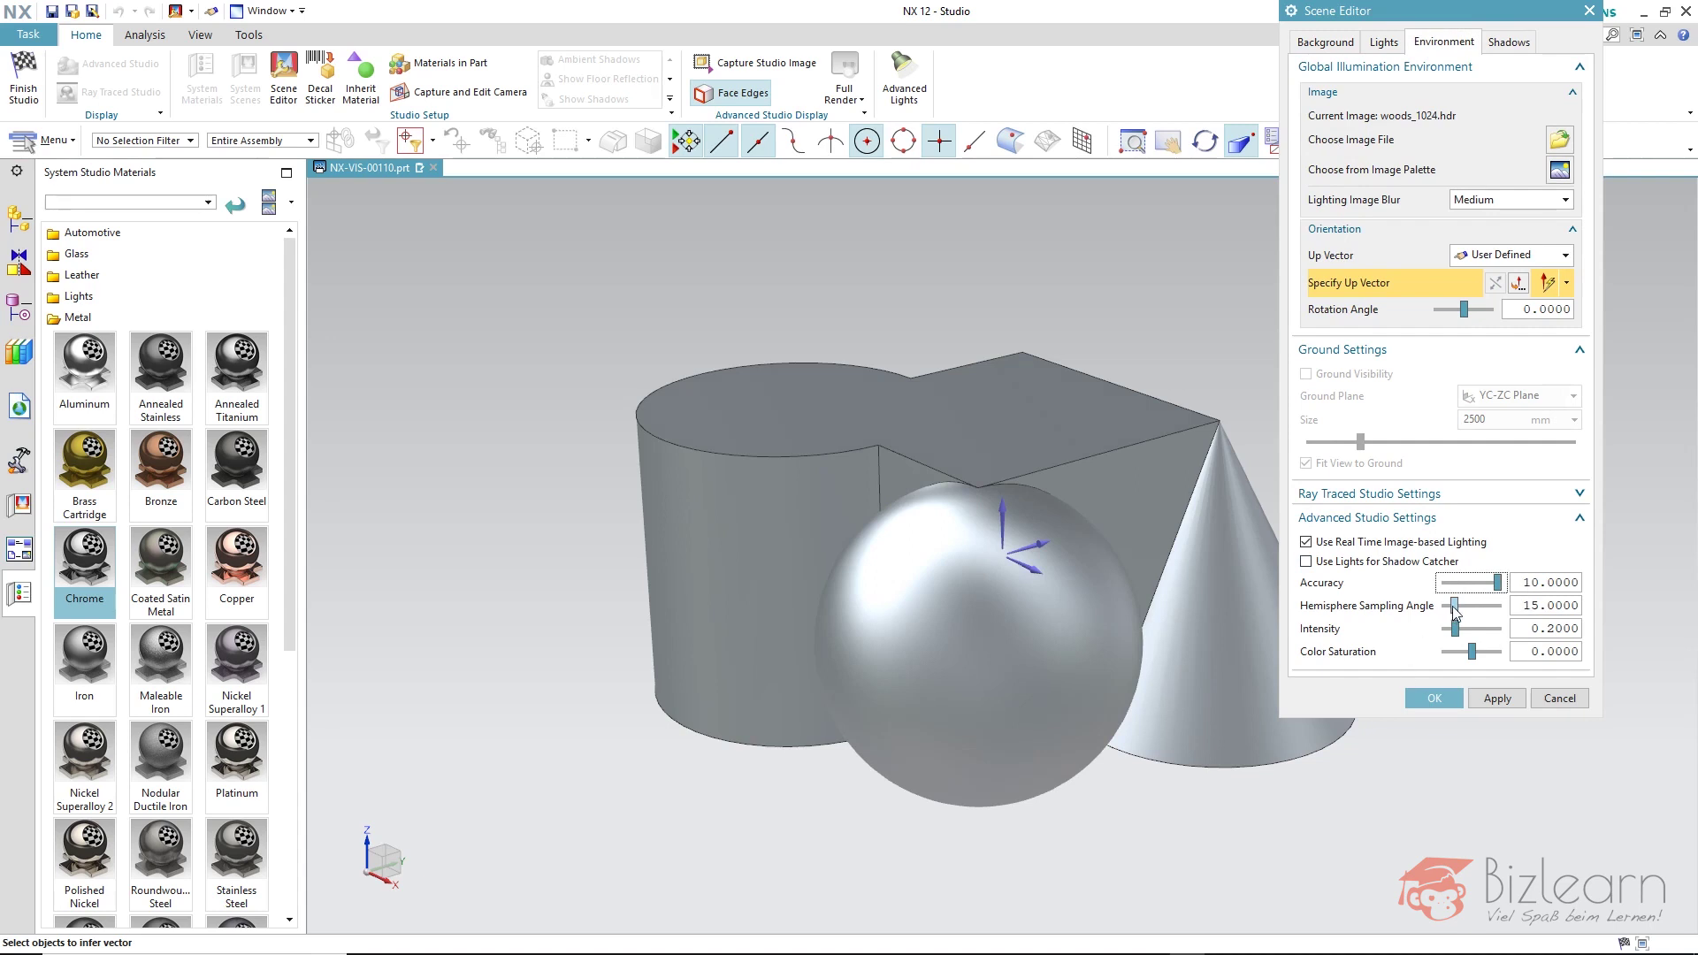
Step: Try Hemisphere Sampling Angle at 90, then drag it back down to 0
mouse_move(1455, 610)
mouse_down()
mouse_move(1500, 609)
mouse_move(1445, 609)
mouse_up()
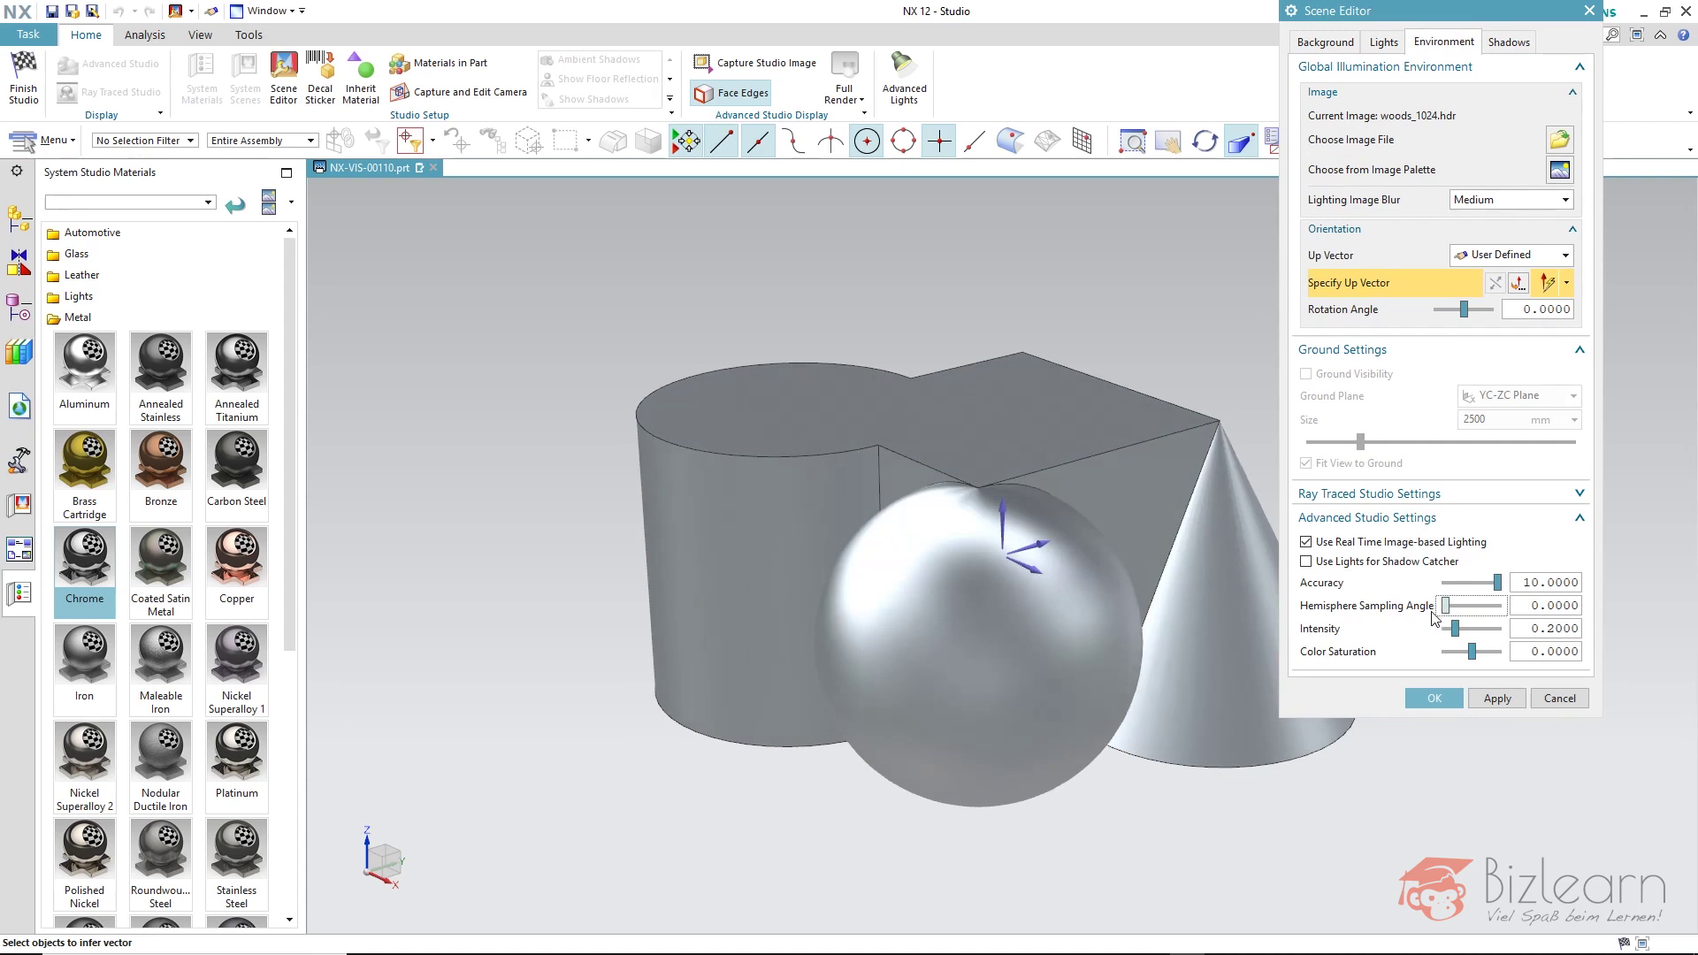
drag(1446, 606, 1506, 609)
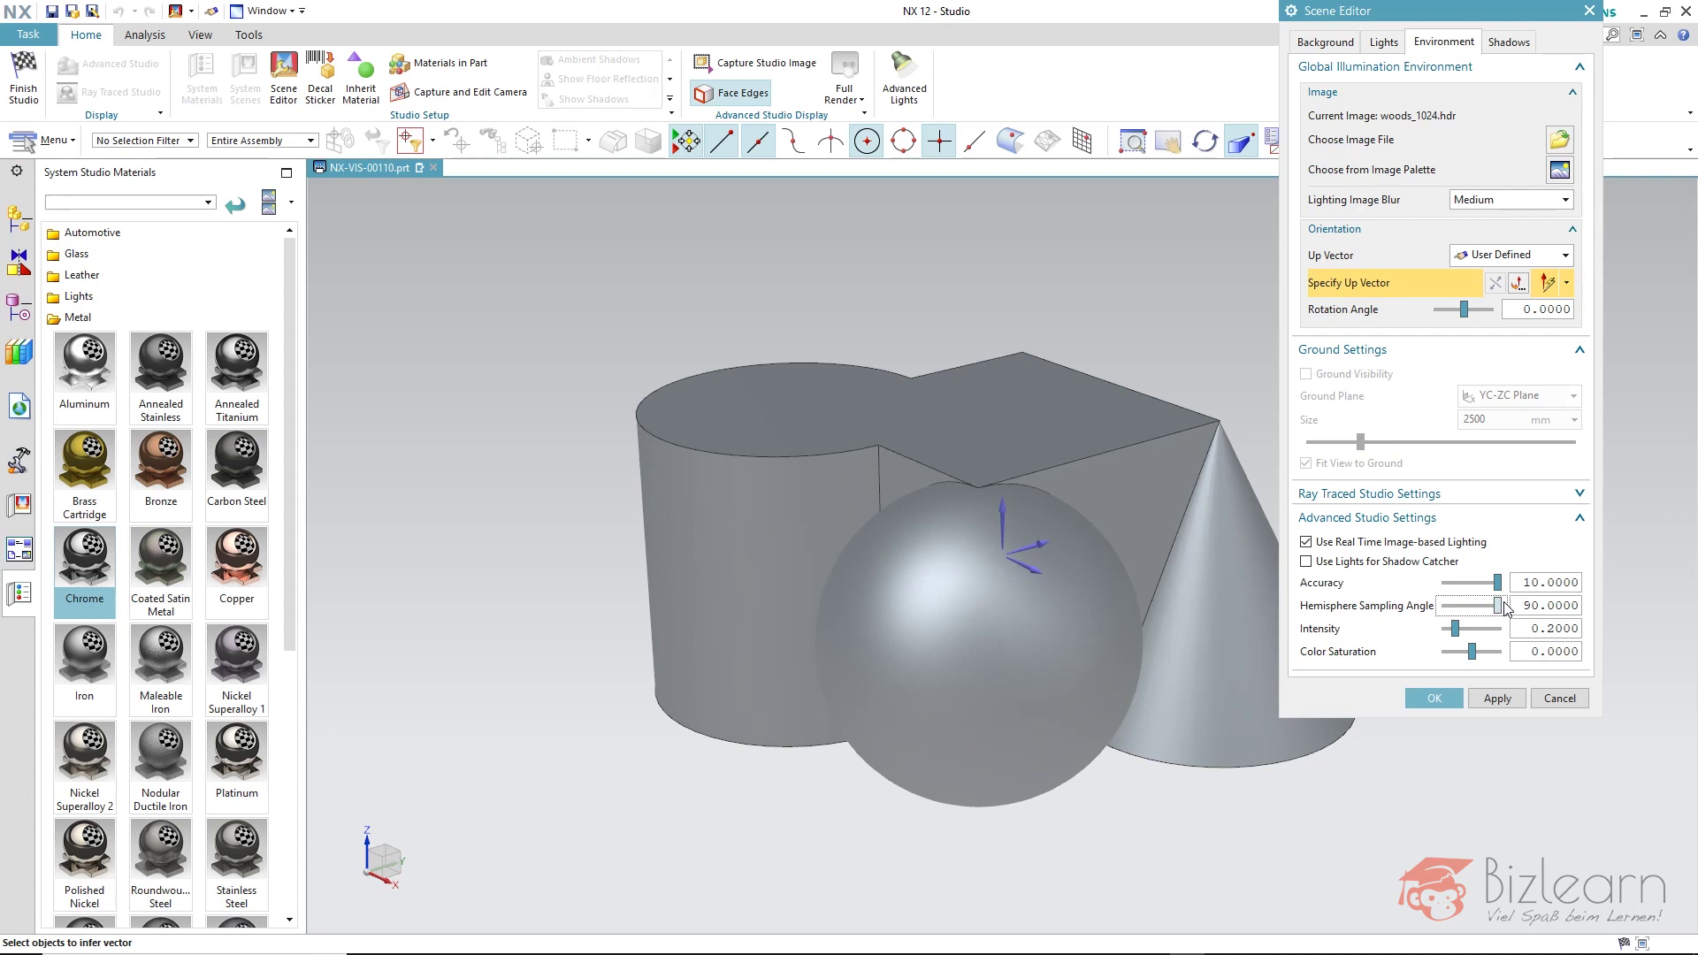
drag(1499, 607, 1443, 610)
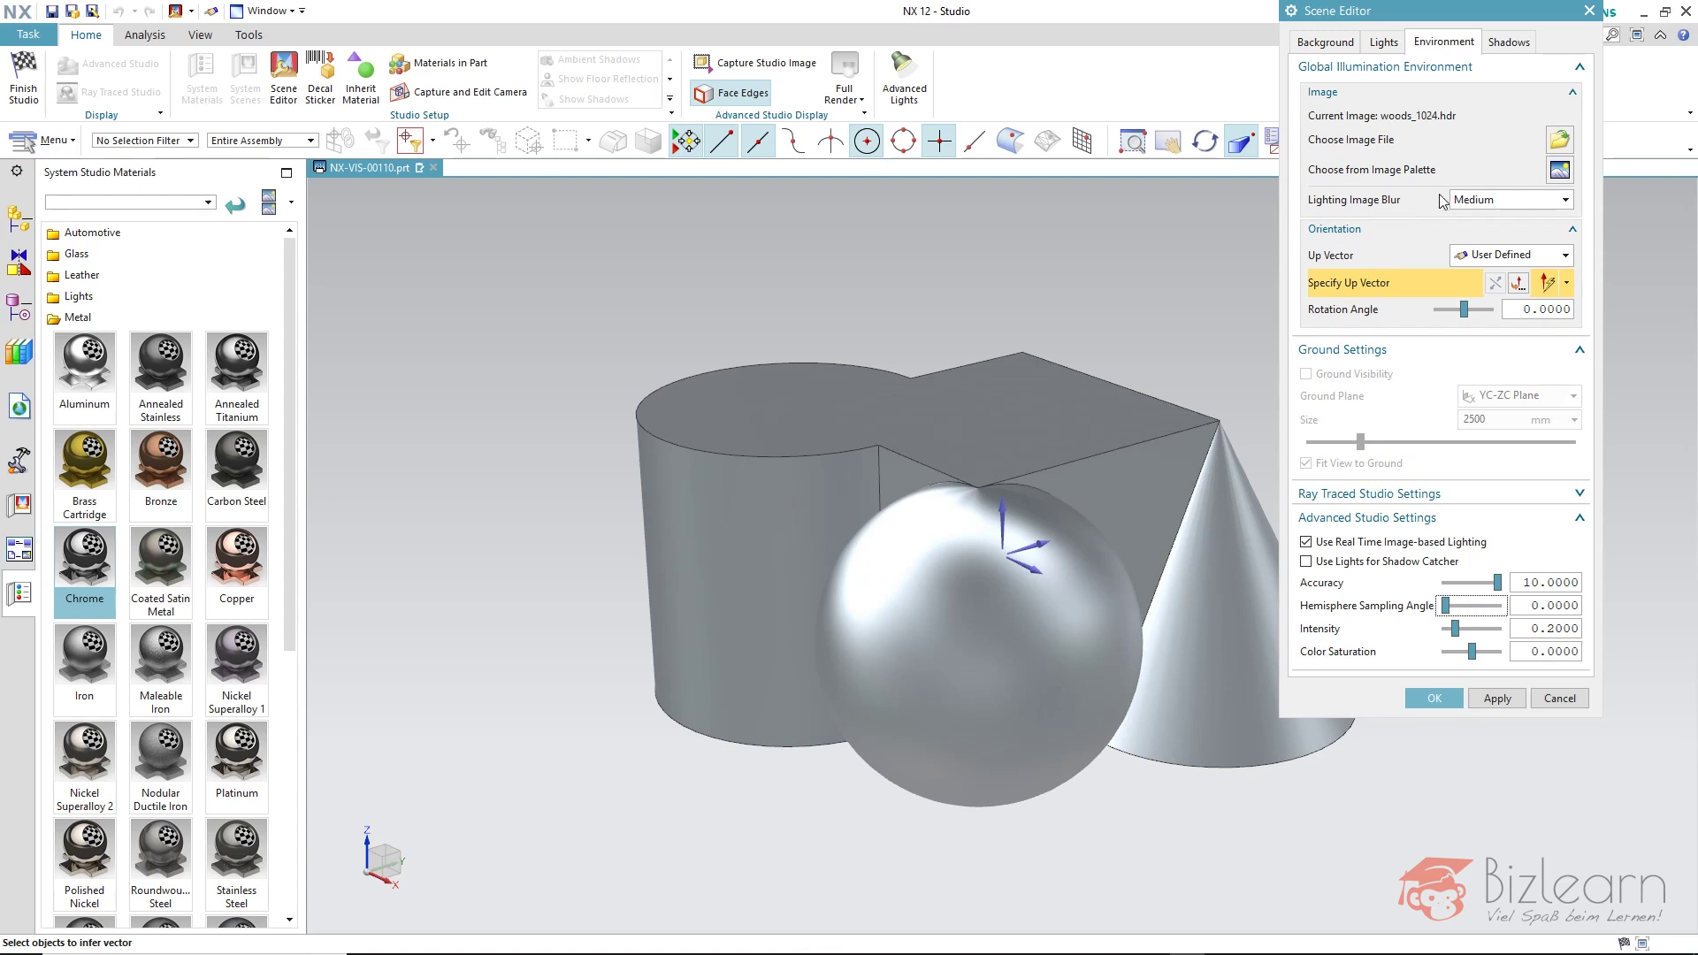
Step: Try Low lighting image blur, settle on None, and apply the Scene Editor settings
click(1482, 203)
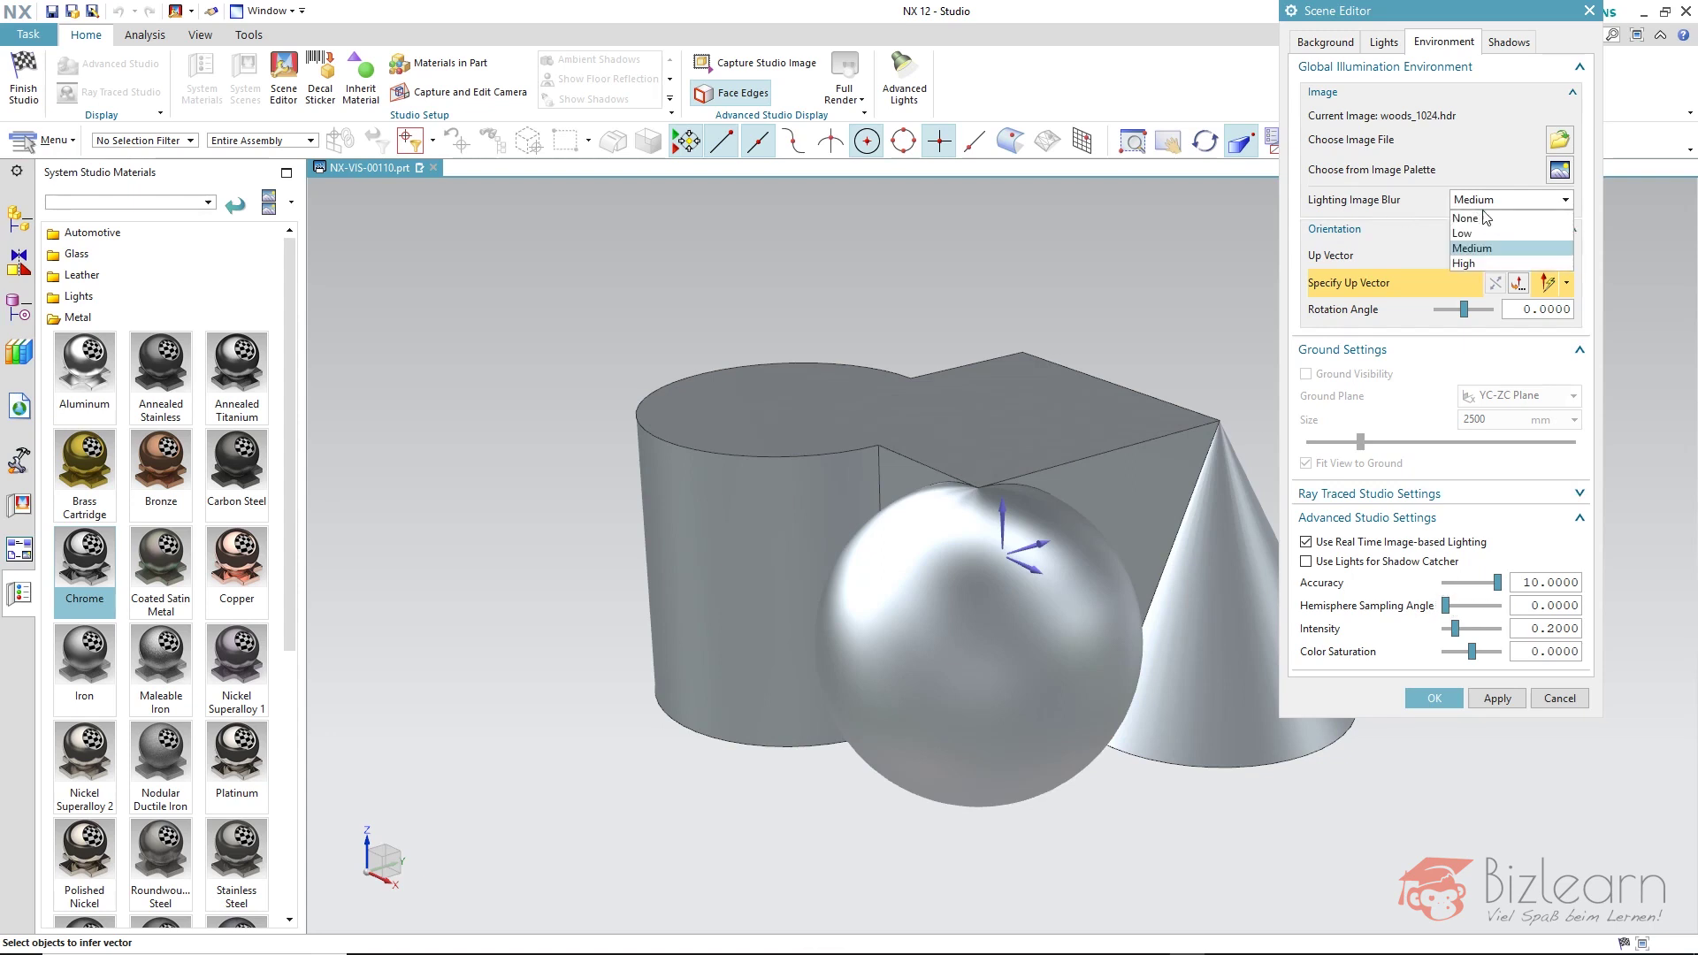
click(1487, 217)
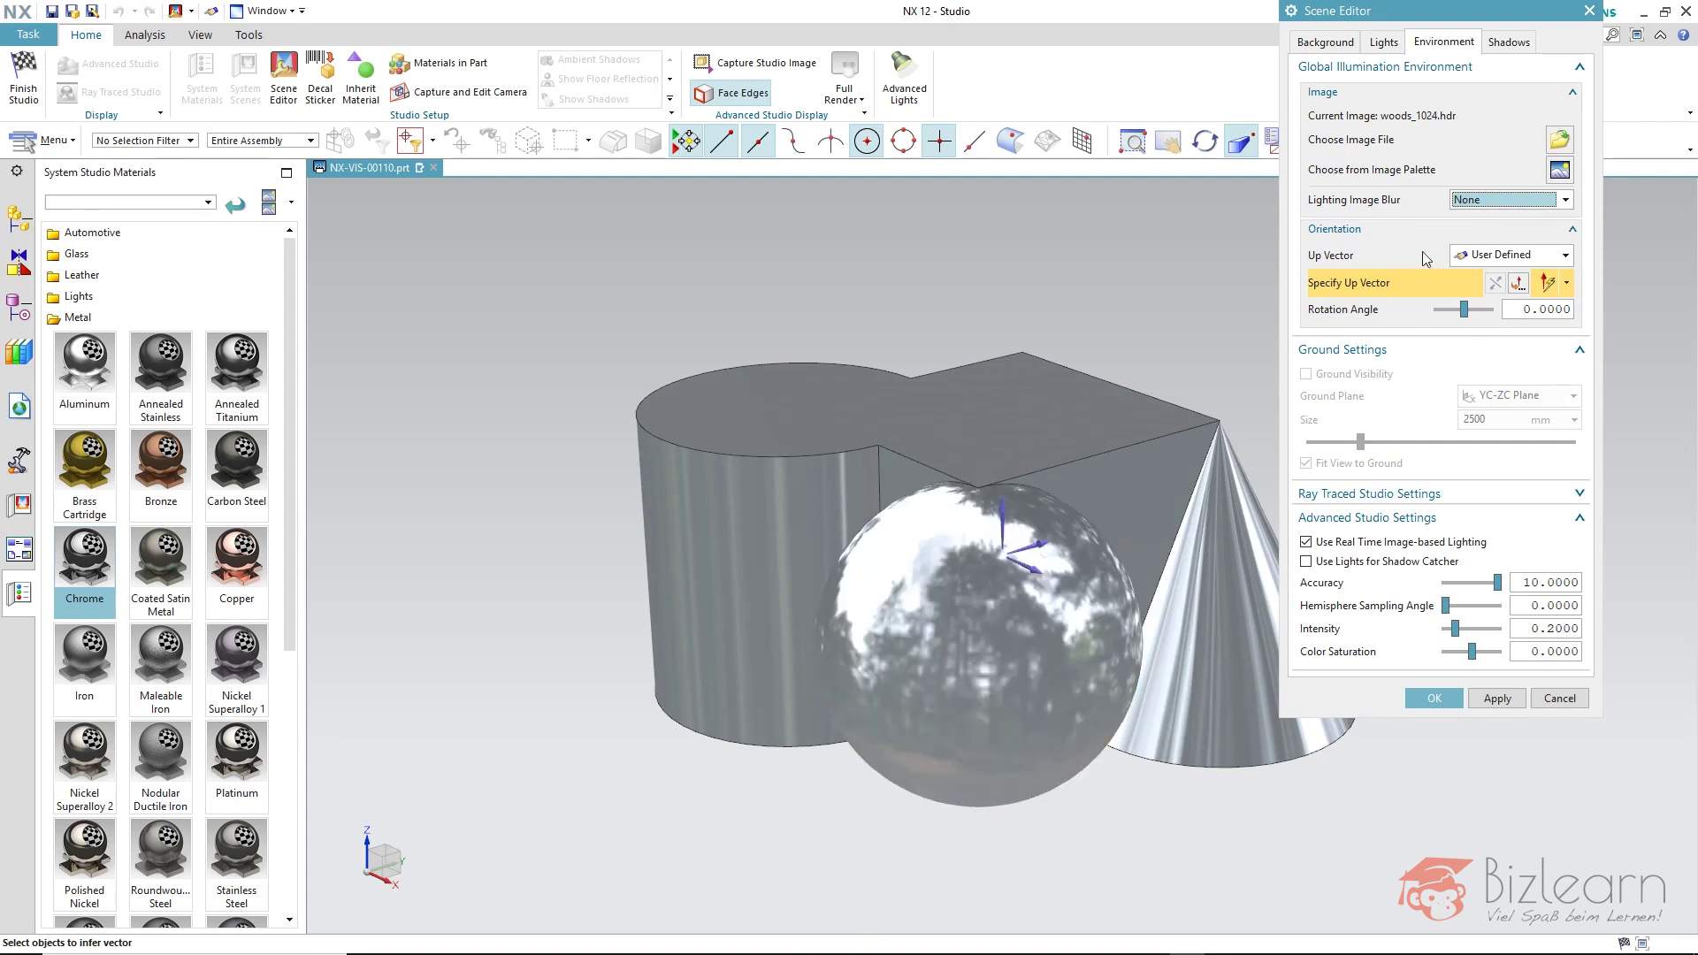
click(1479, 201)
click(1473, 234)
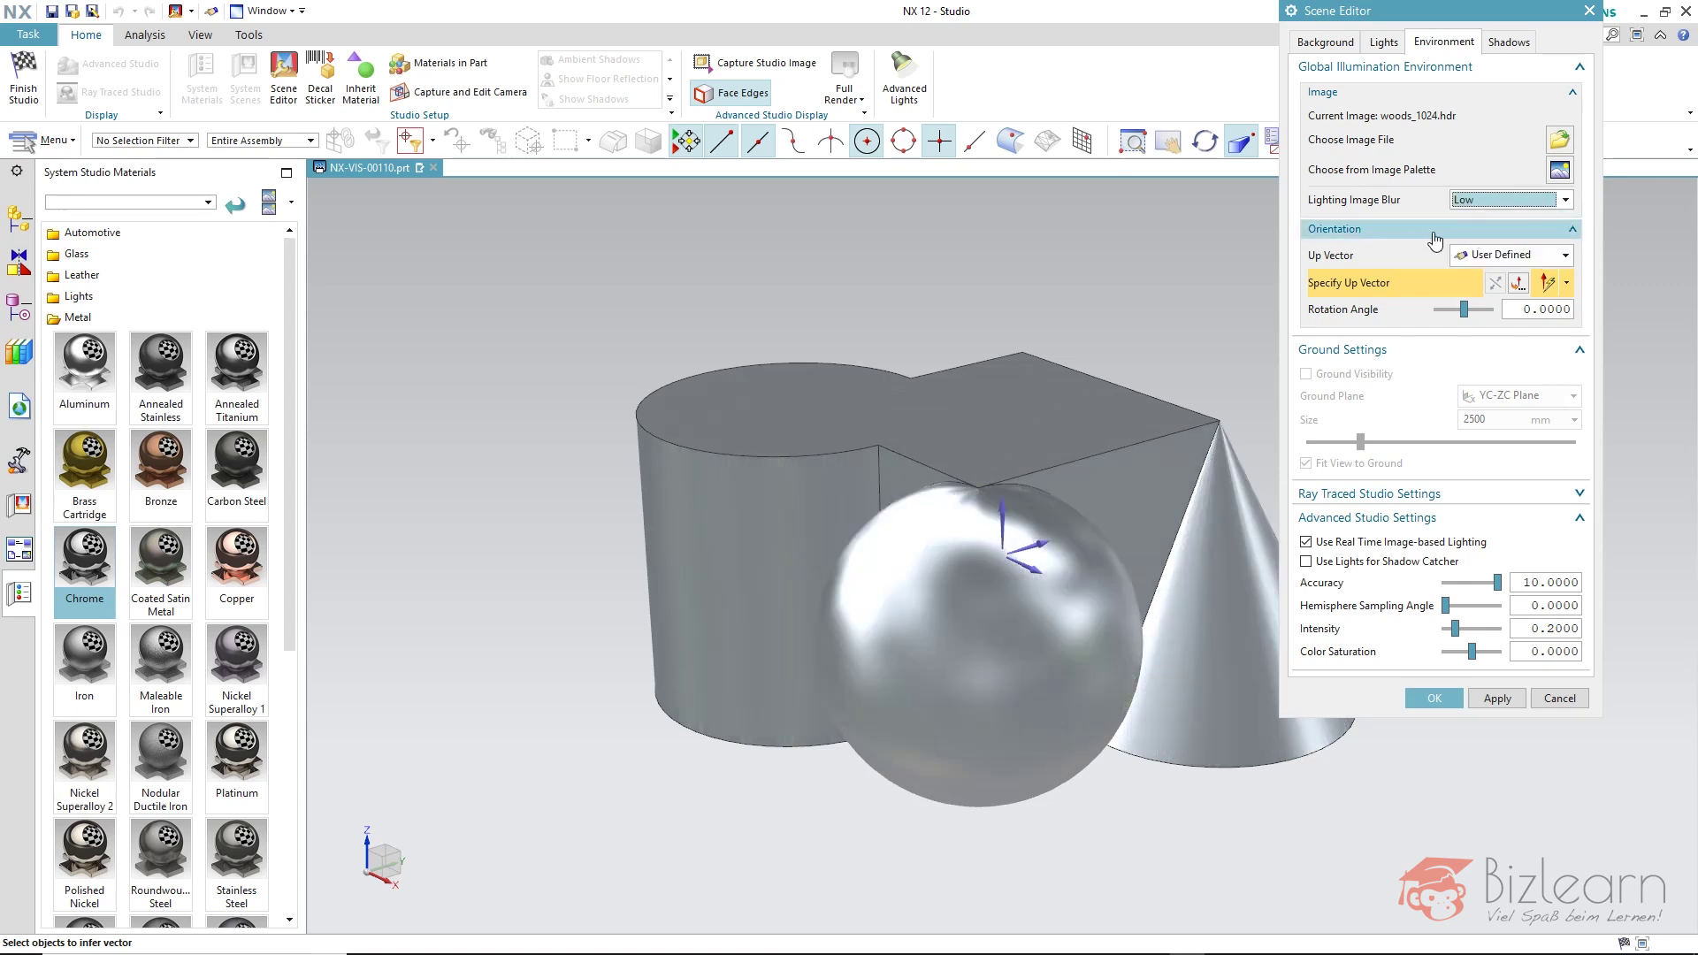
click(1469, 201)
click(1473, 217)
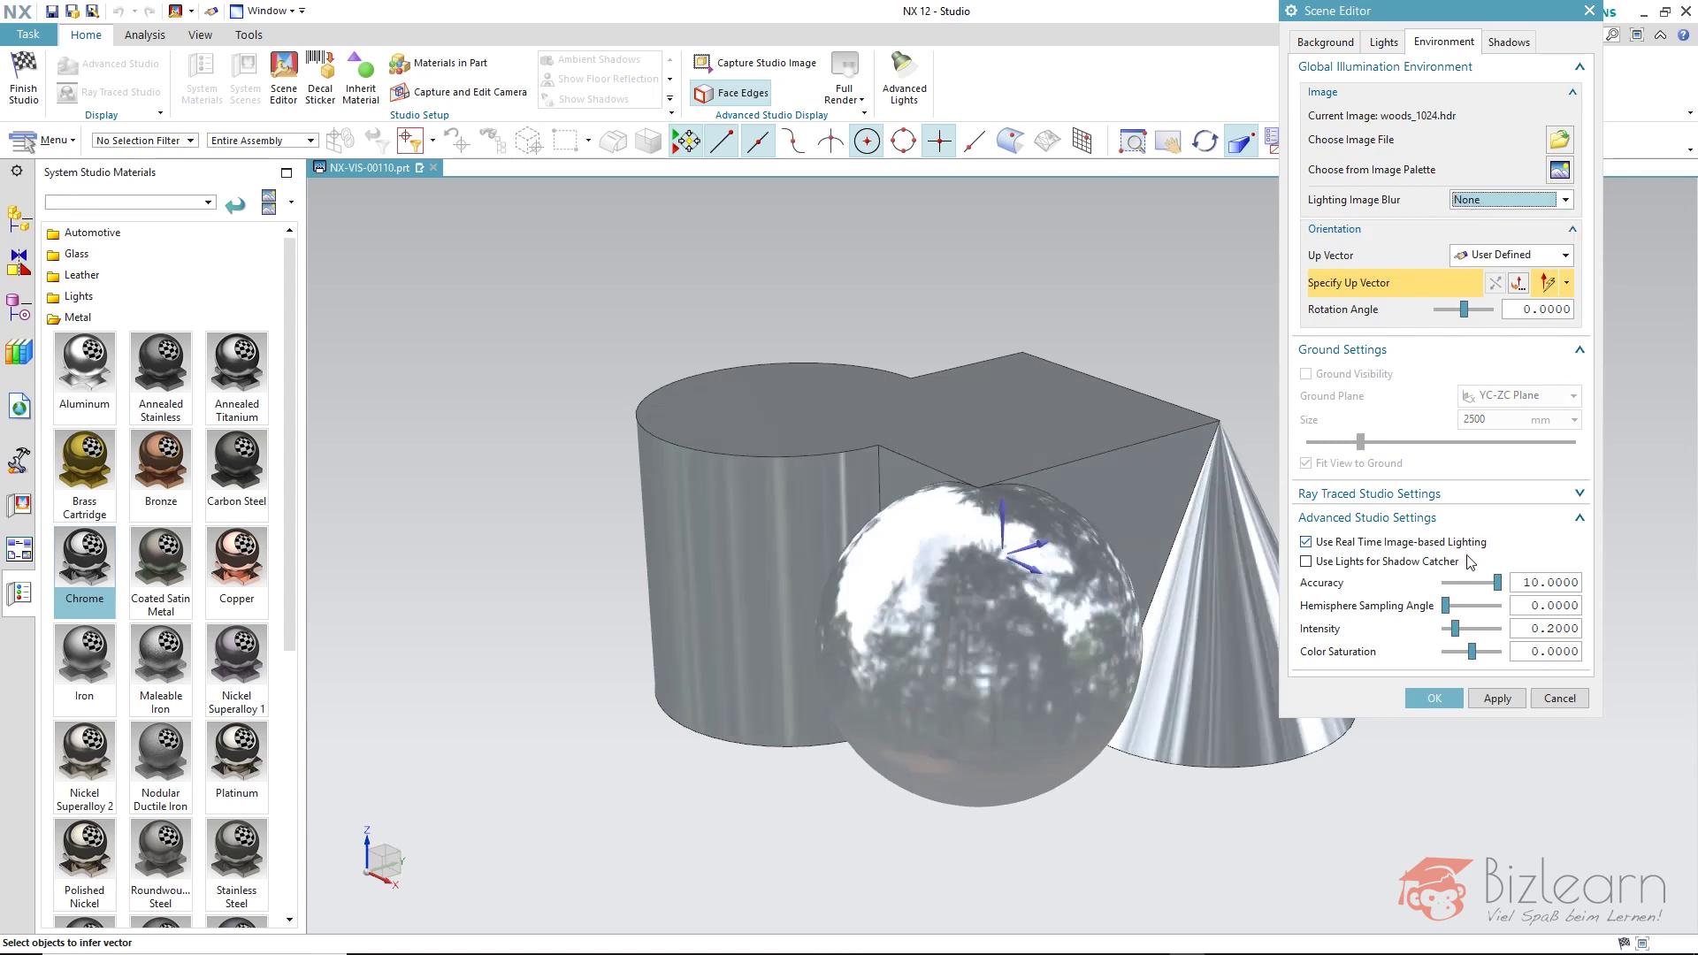
click(1434, 698)
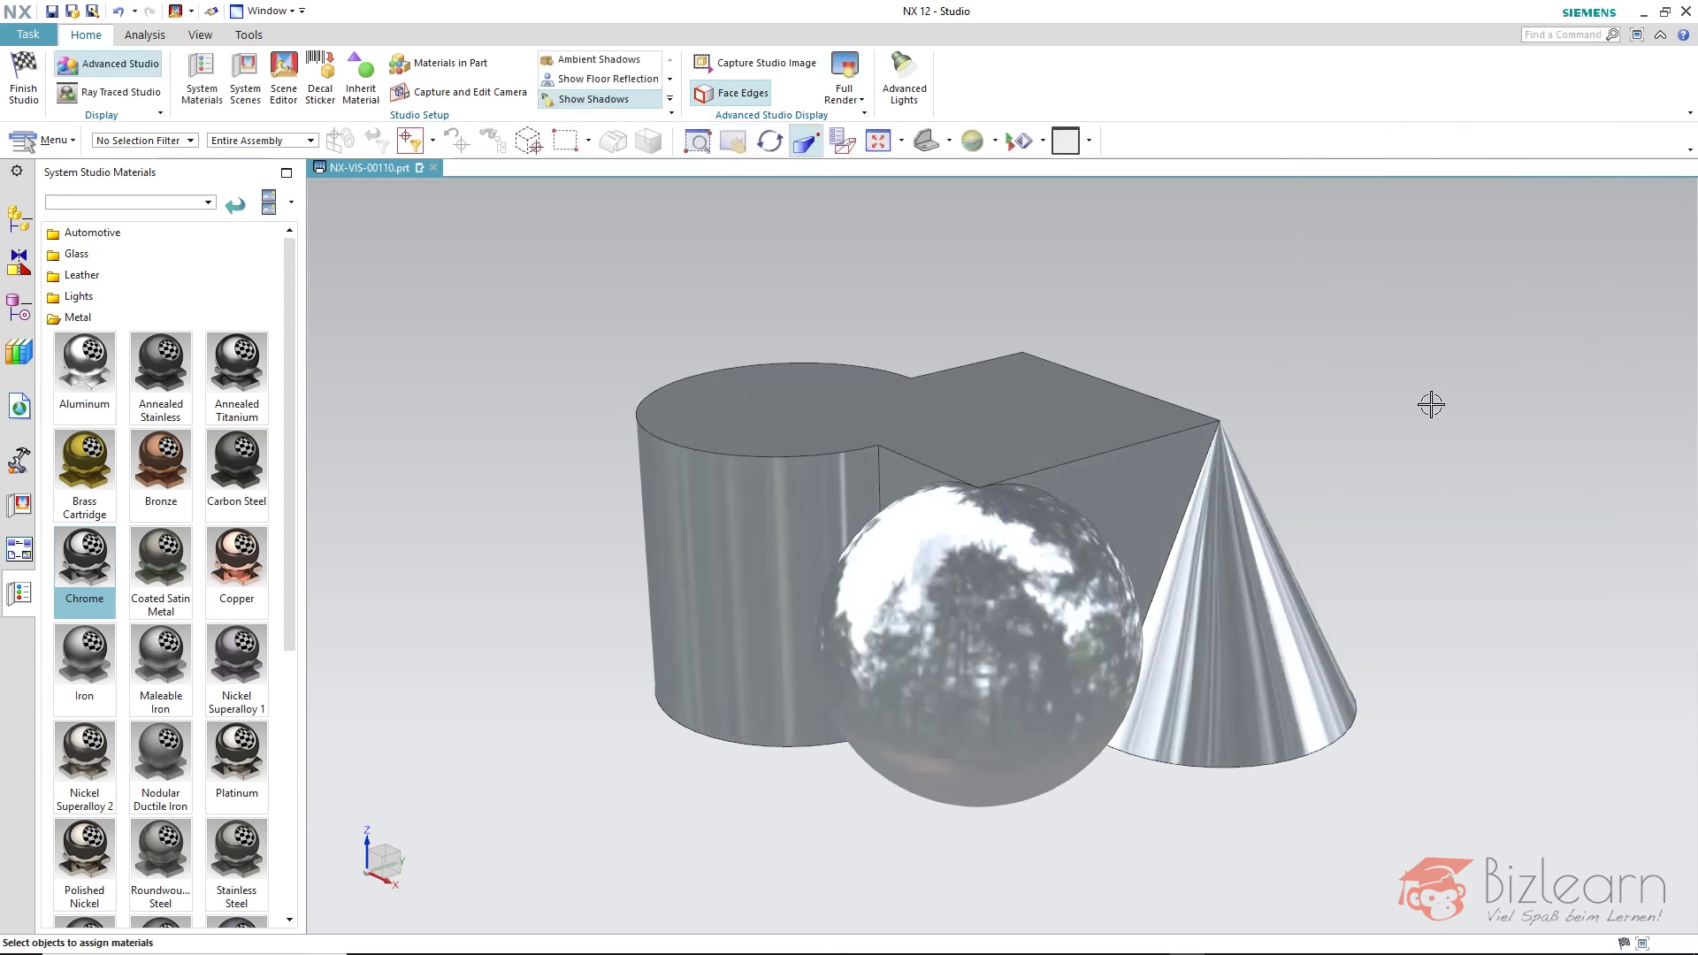
Step: Compare Preview and Improved render quality, then return to Full Render
click(840, 100)
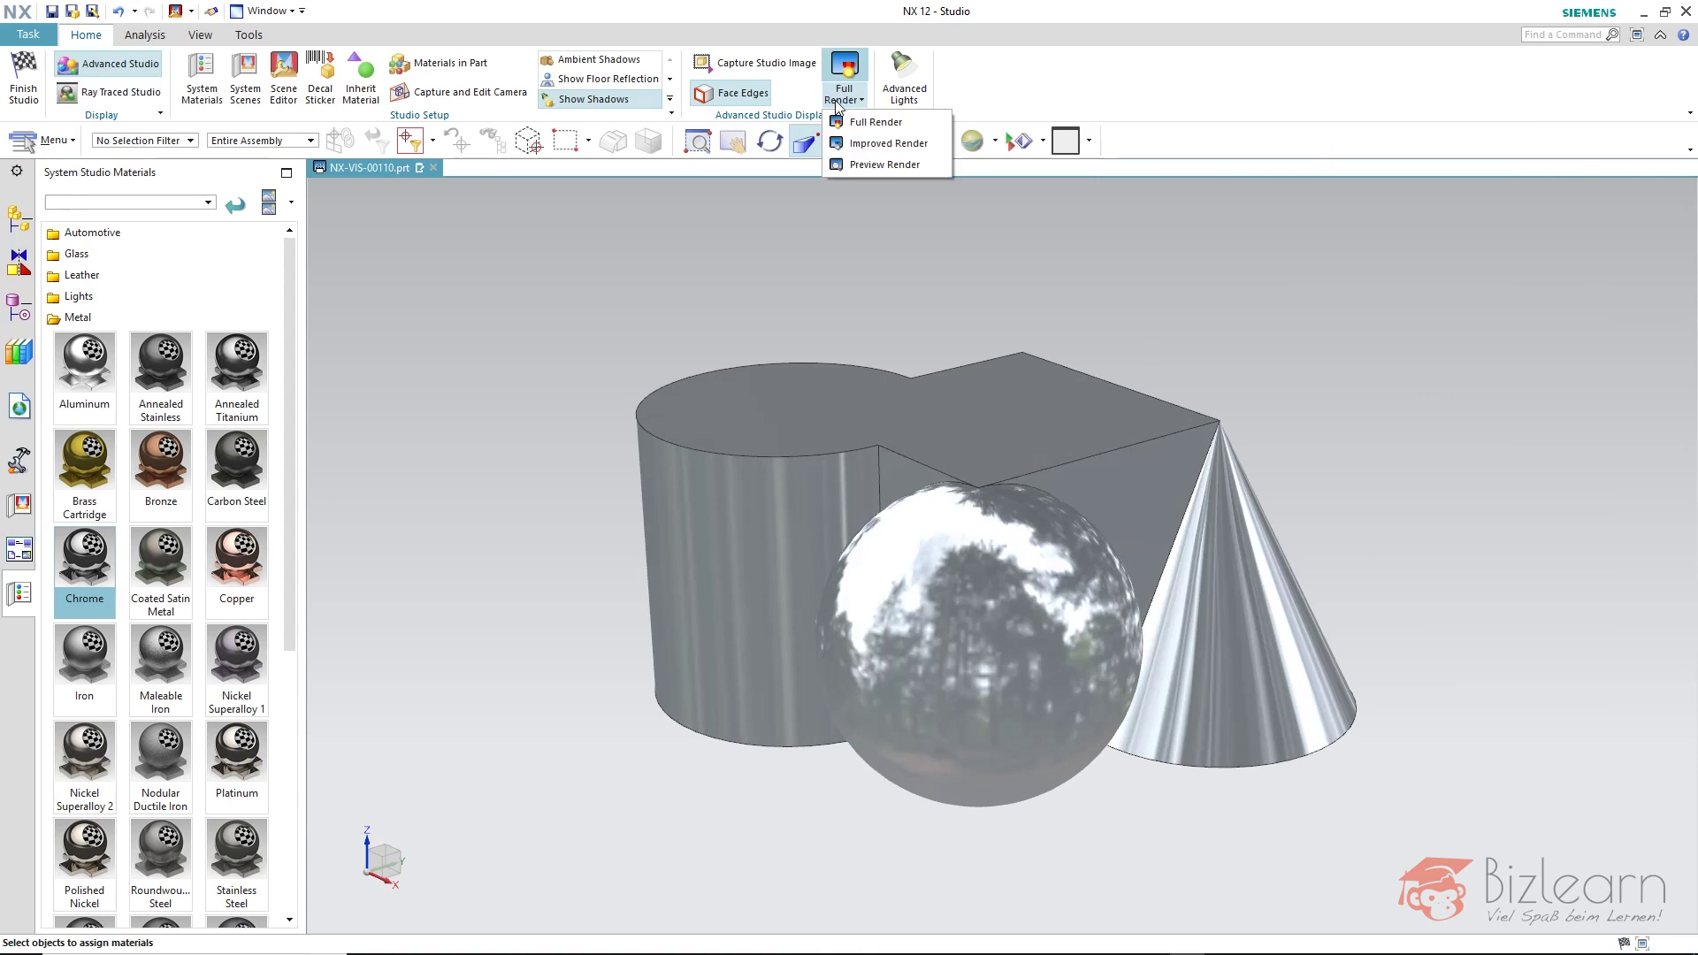
click(883, 164)
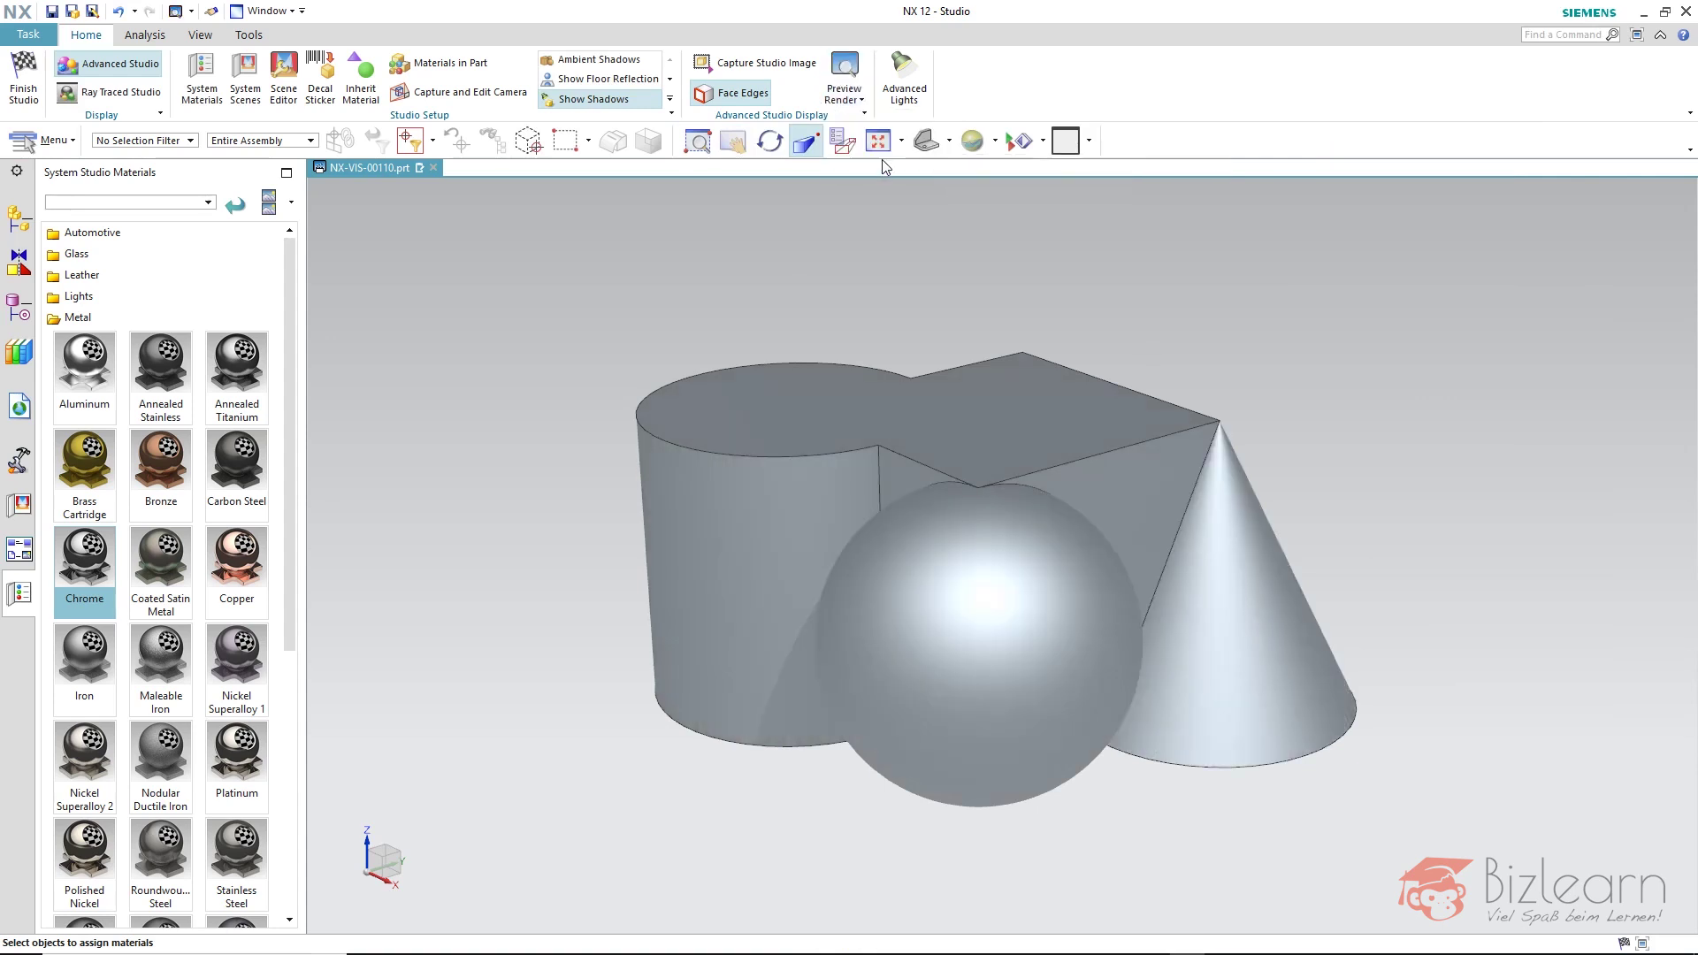
click(858, 94)
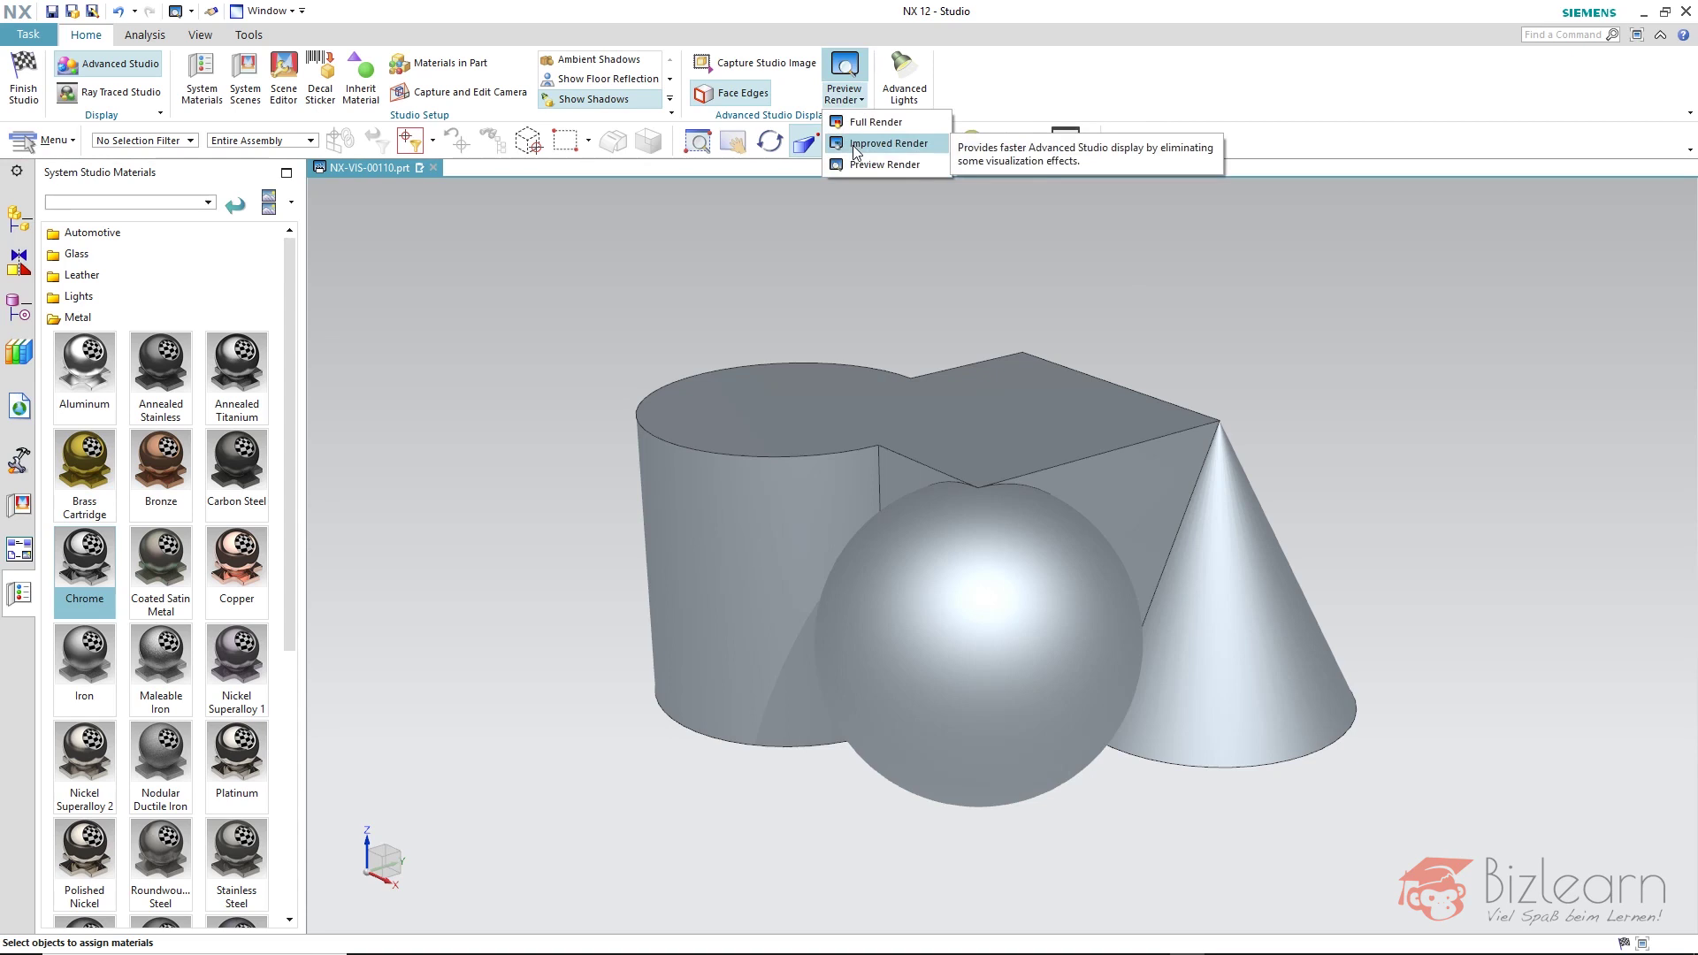
click(854, 144)
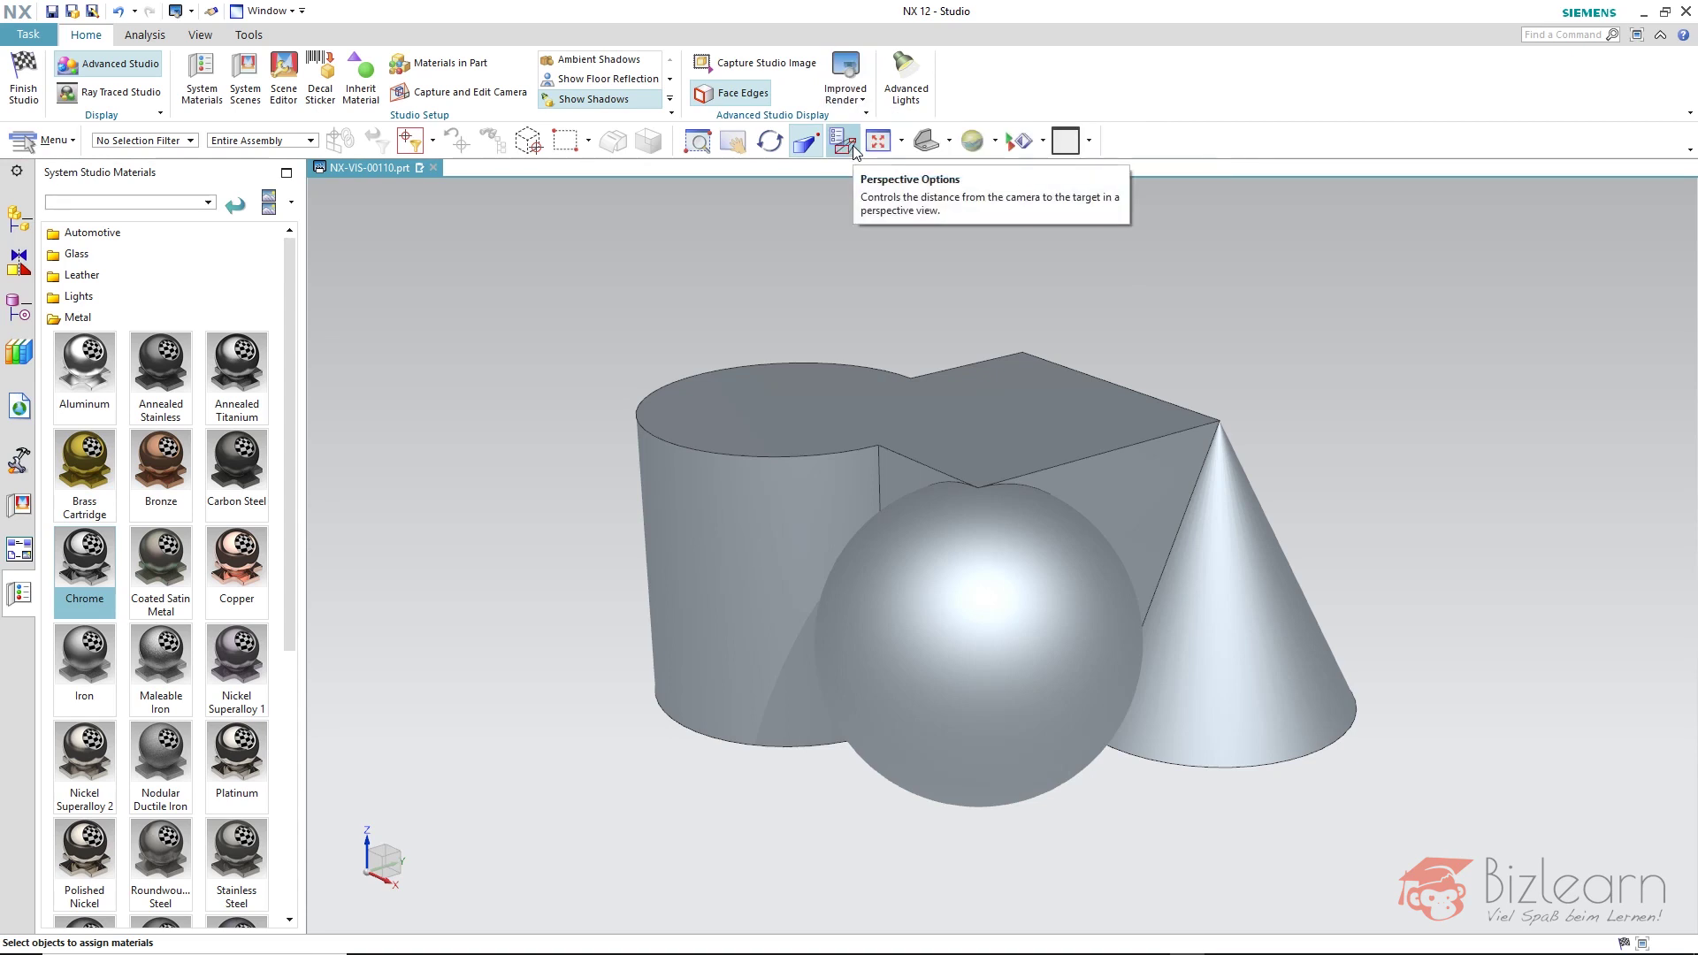
click(854, 96)
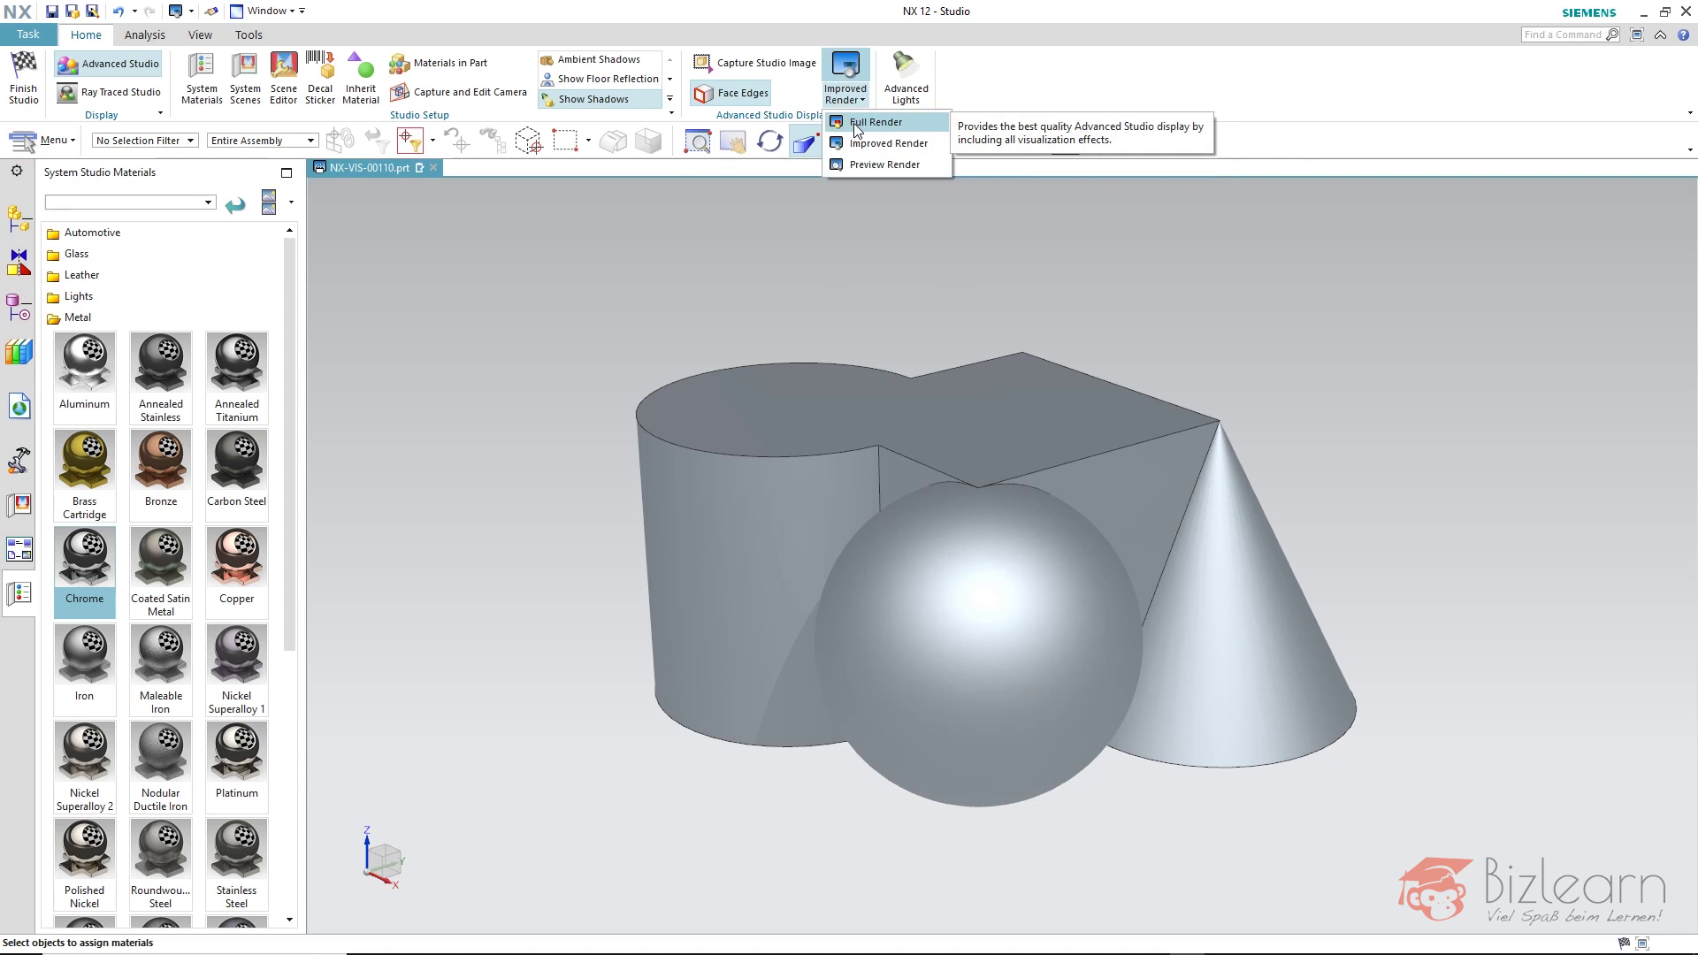
click(855, 128)
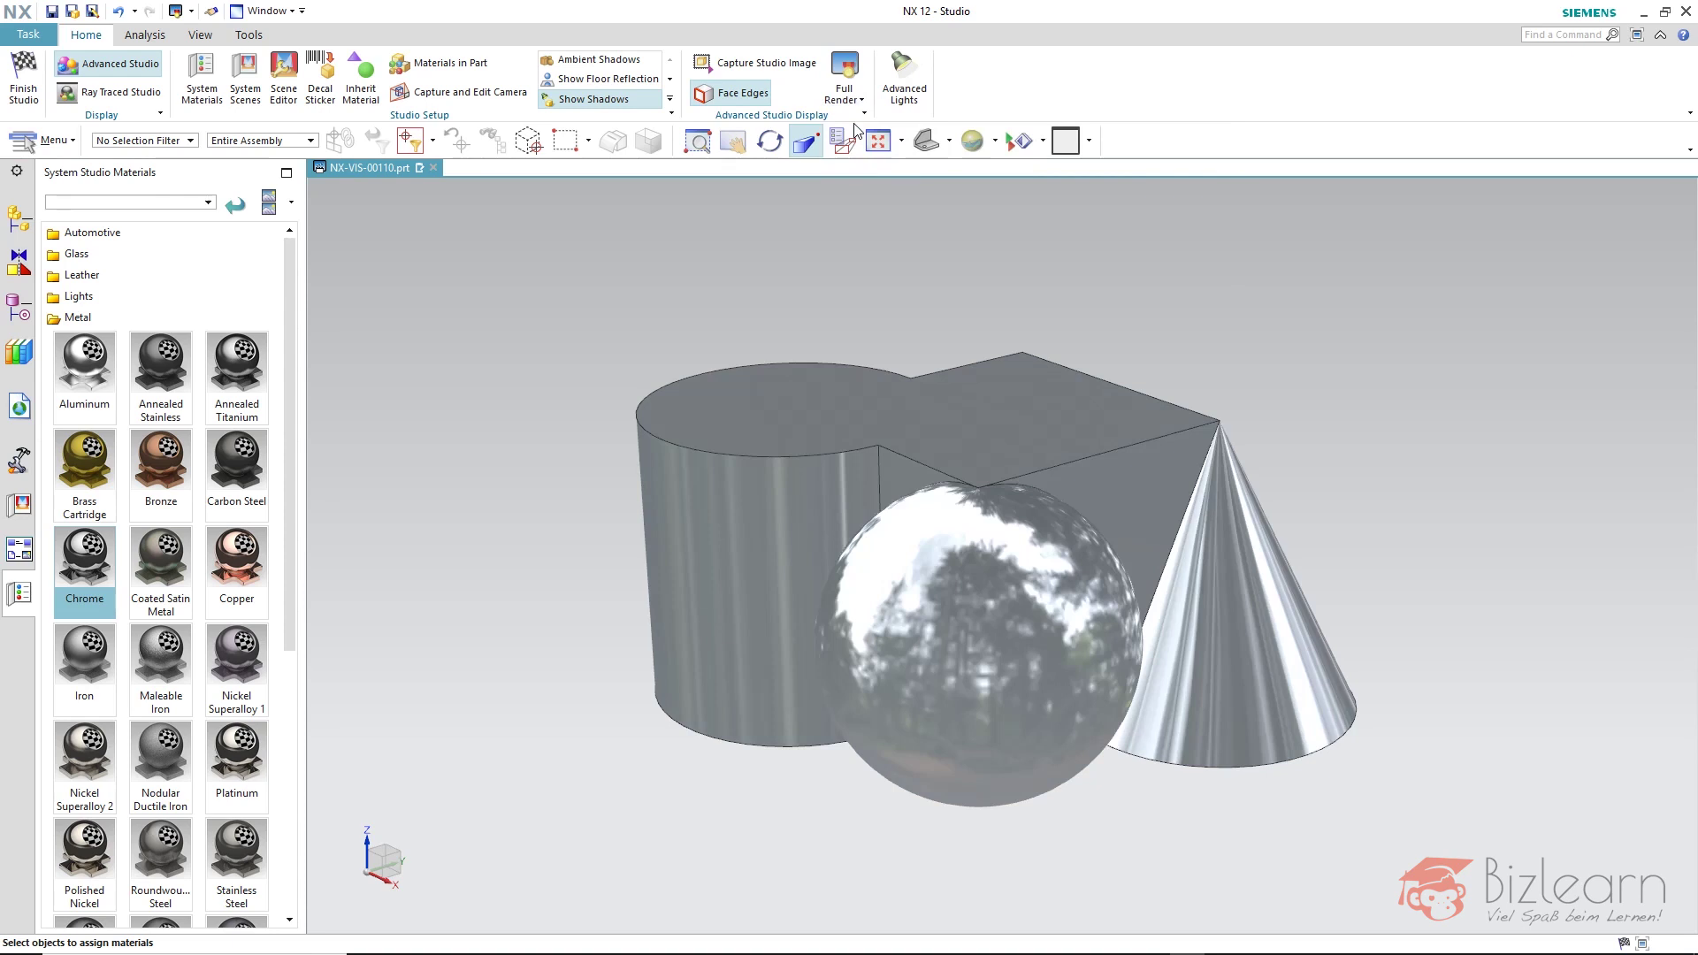
Step: Reopen the Scene Editor and test Hemisphere Sampling Angle at 90, ending back at 0
click(284, 84)
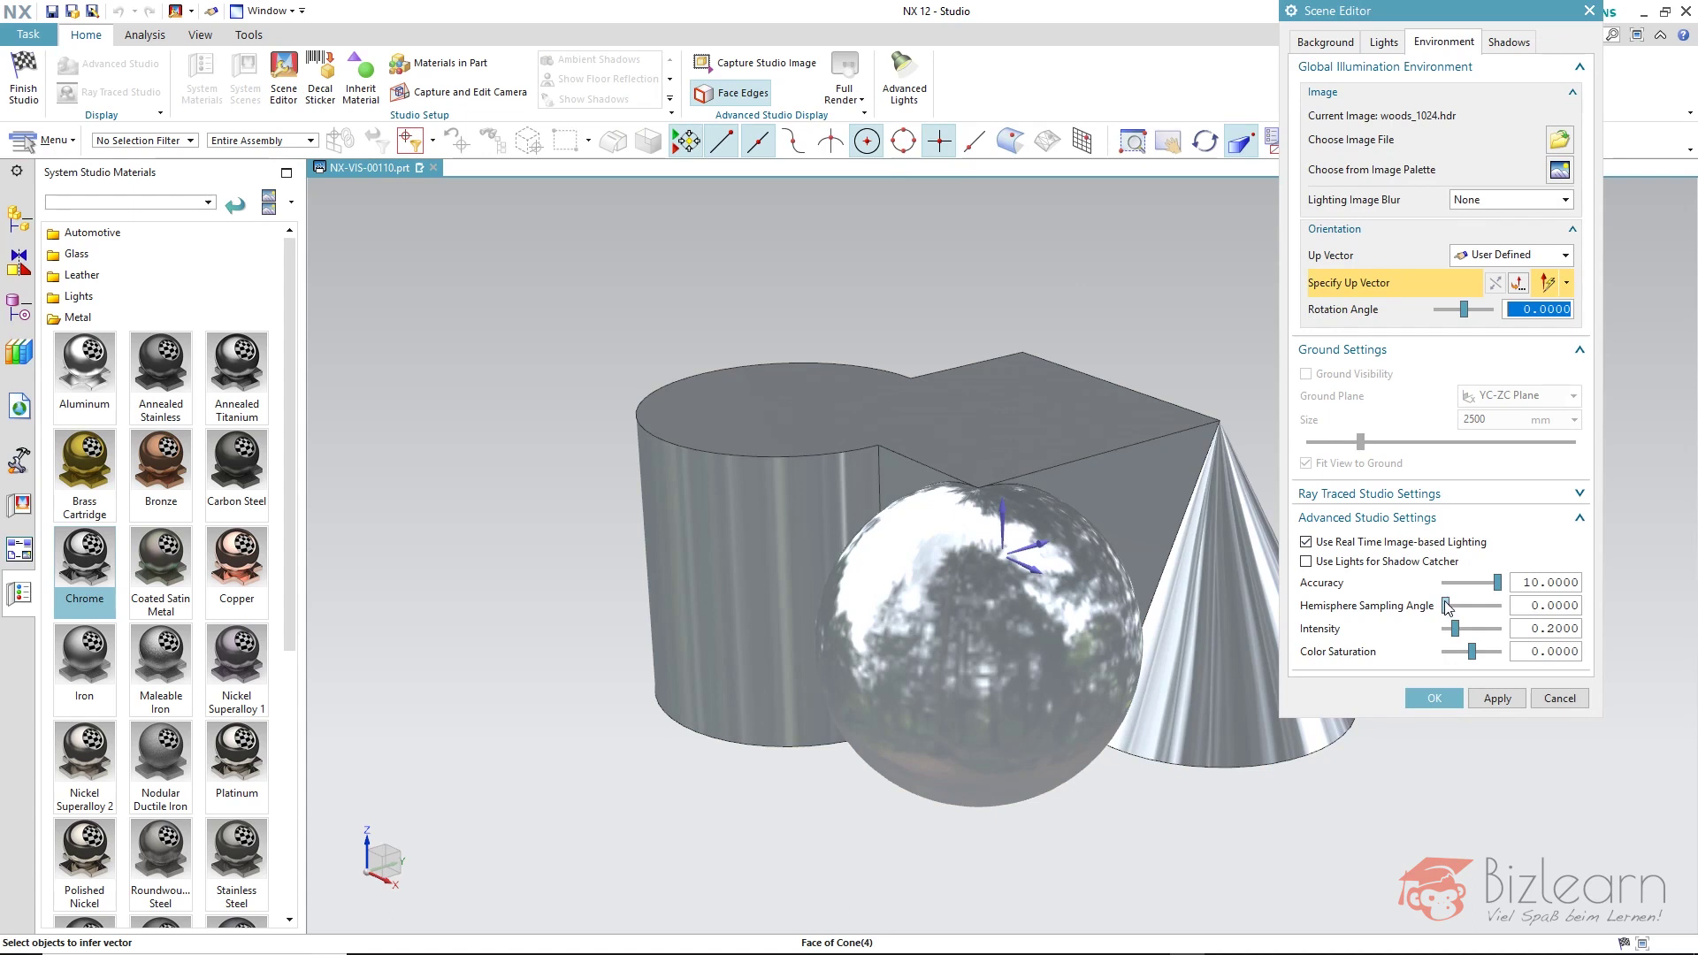
drag(1446, 607, 1546, 610)
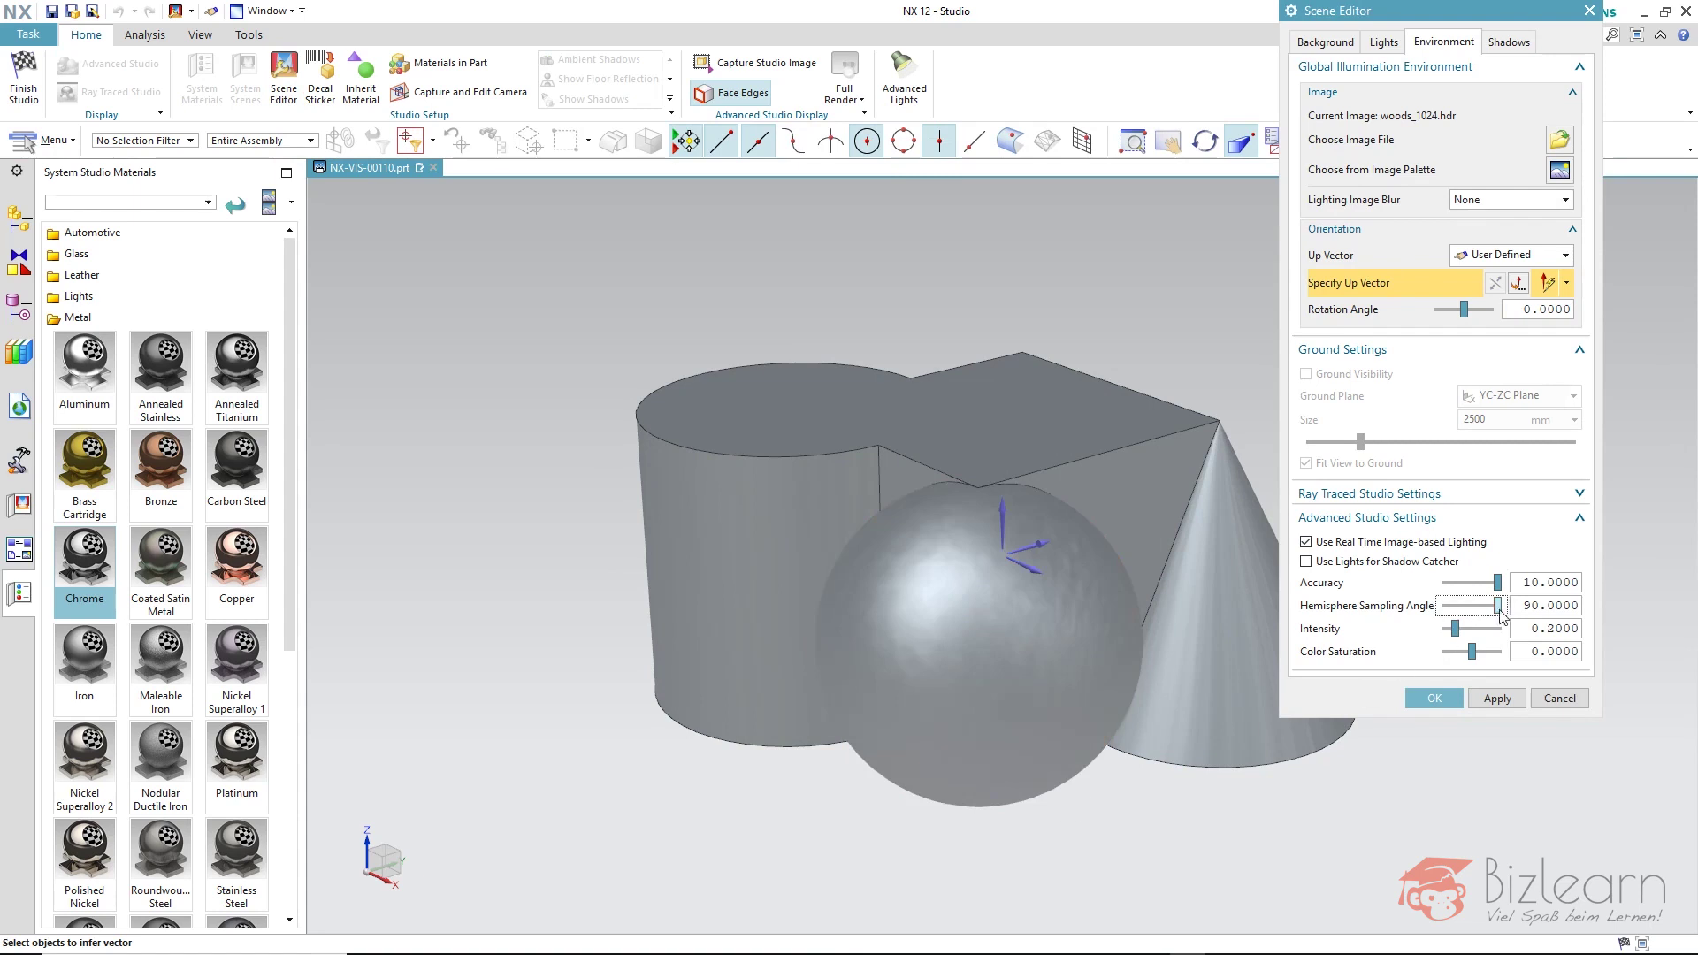
drag(1497, 606, 1443, 607)
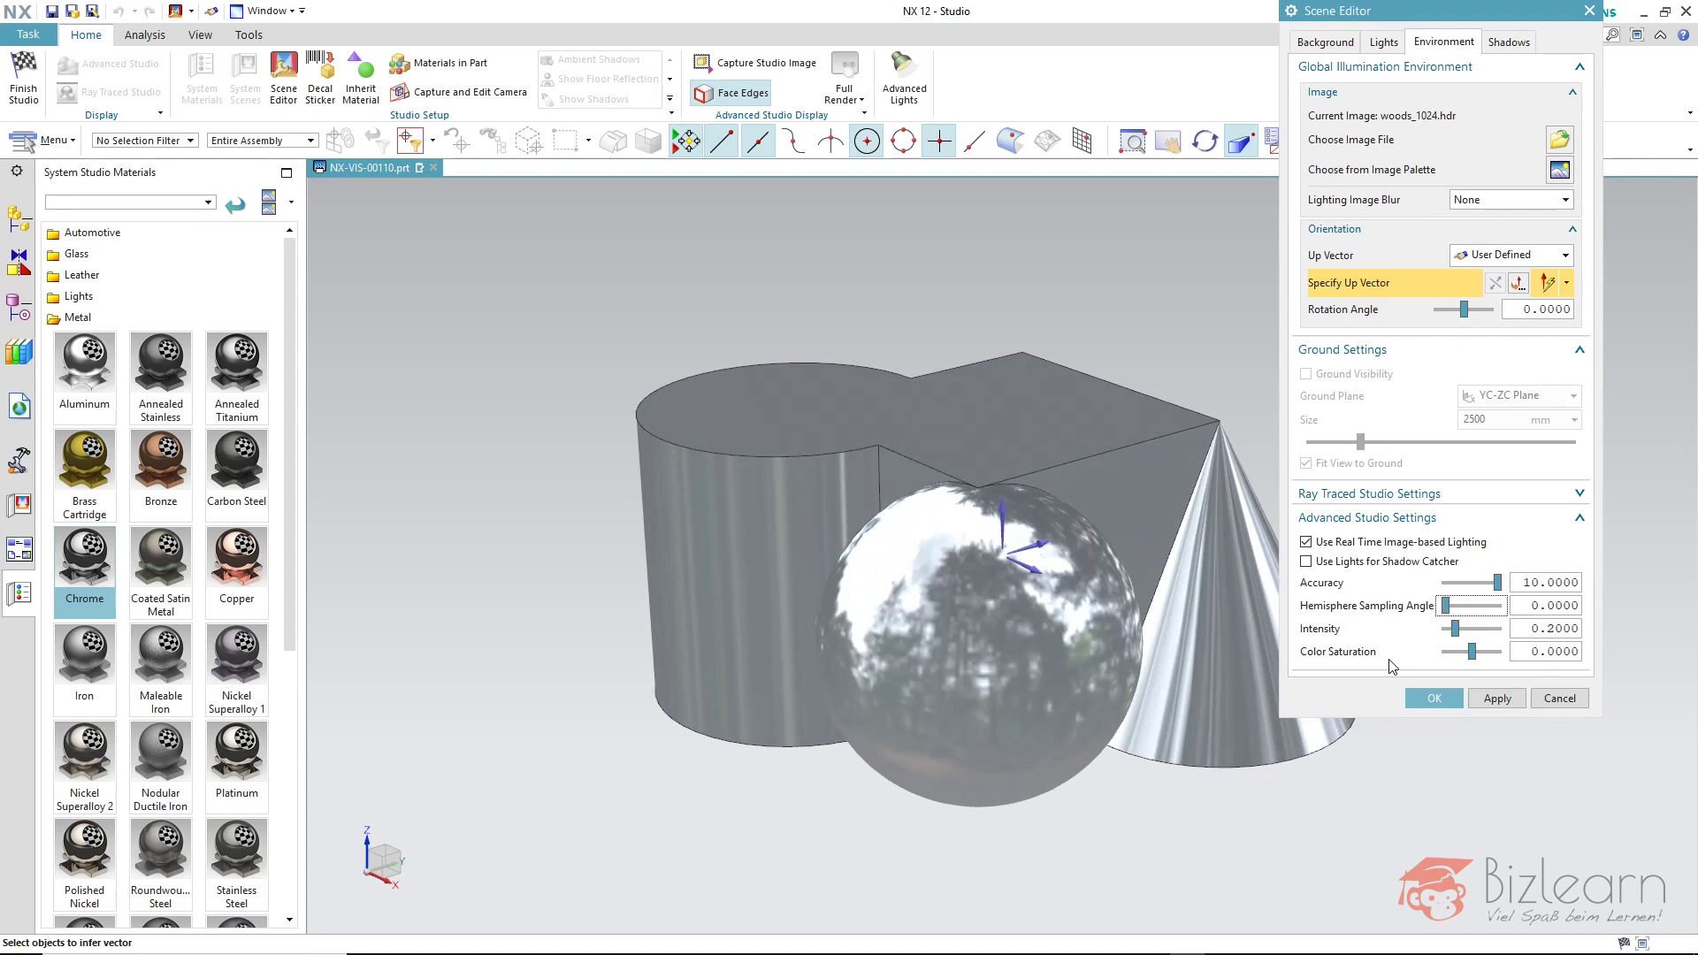